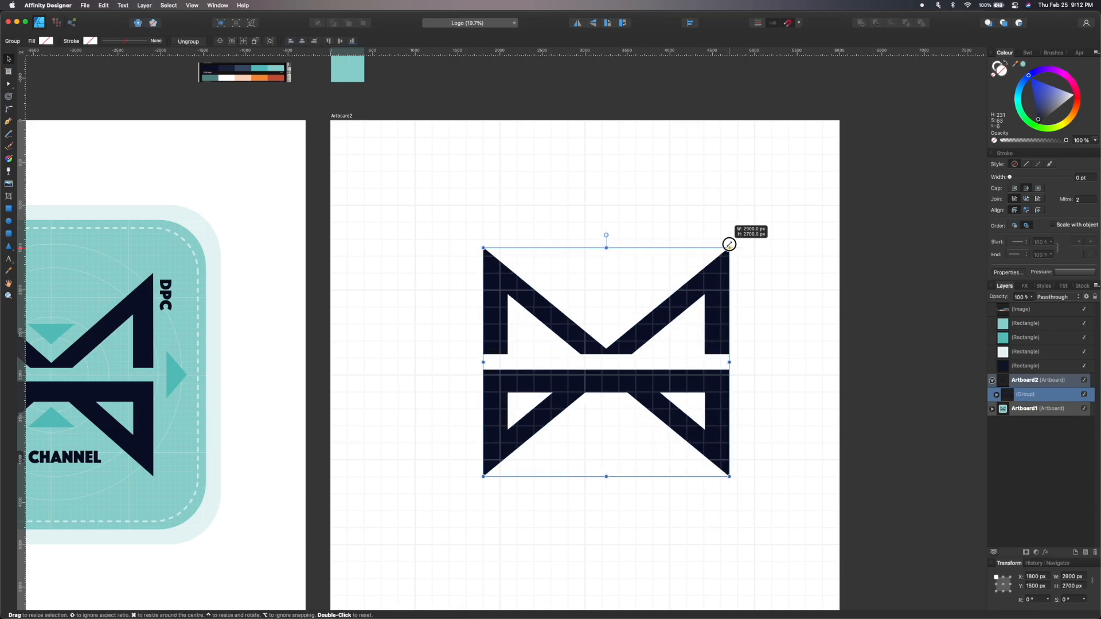
Draw a square about 3197 px over the M logo, plus a narrow vertical strip about 317 px wide along its left edge.
key(m)
mouse_move(449, 239)
mouse_down()
mouse_move(582, 406)
mouse_move(721, 510)
mouse_up()
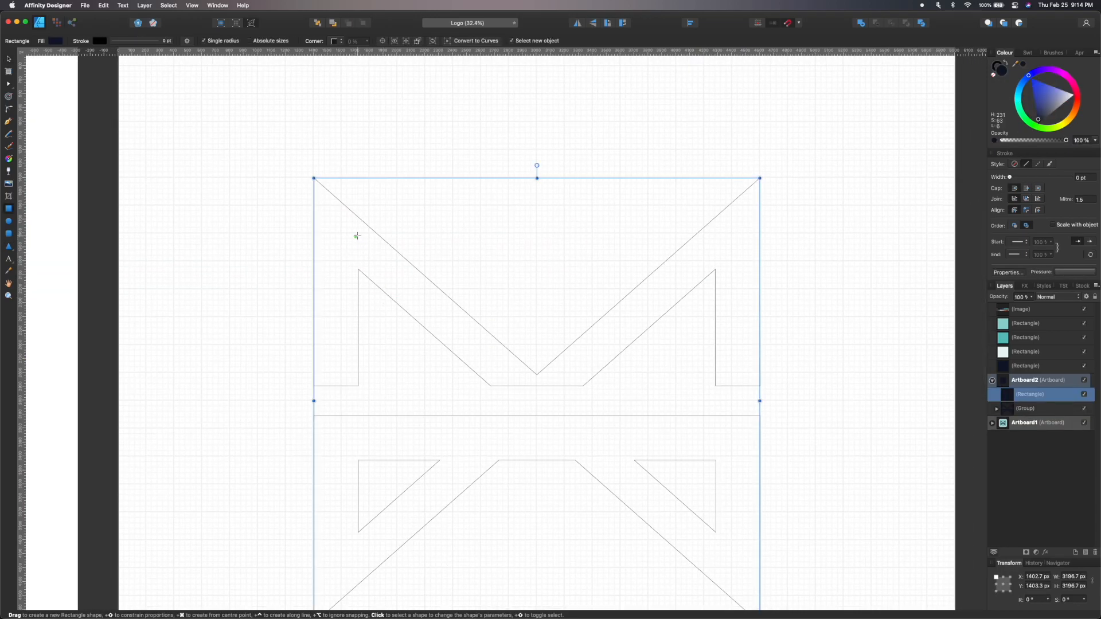
scroll(333, 203, left, 2)
scroll(363, 181, down, 2)
click(322, 298)
drag(368, 177, 405, 539)
scroll(559, 222, up, 2)
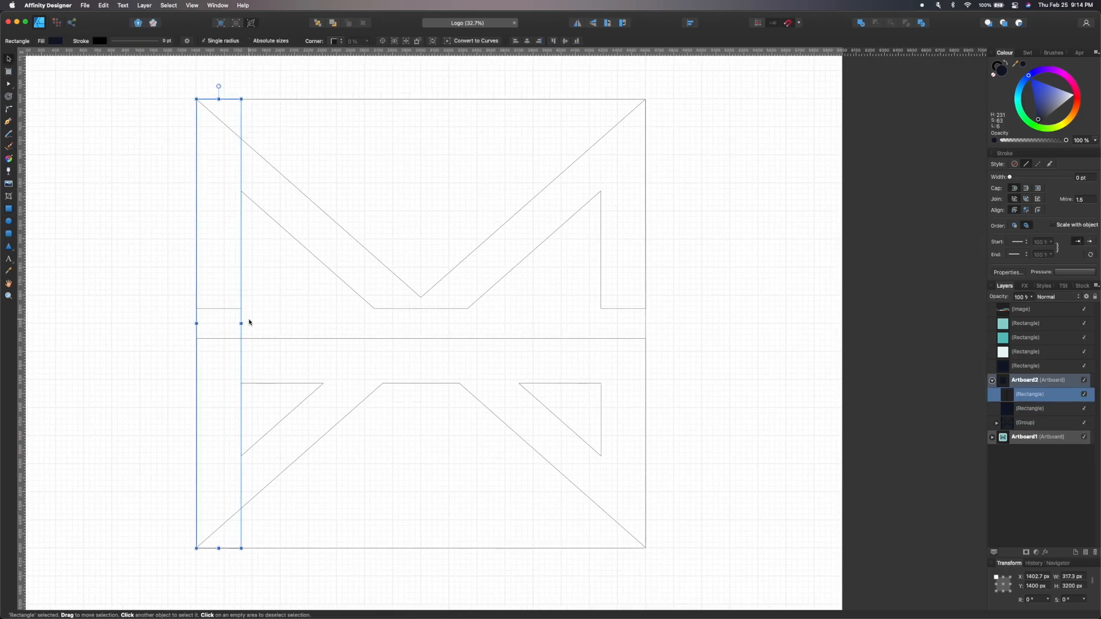
Duplicate the strip and turn the copy into a horizontal spacer across the square's top edge.
key(super+j)
click(608, 23)
drag(334, 304, 531, 98)
click(248, 154)
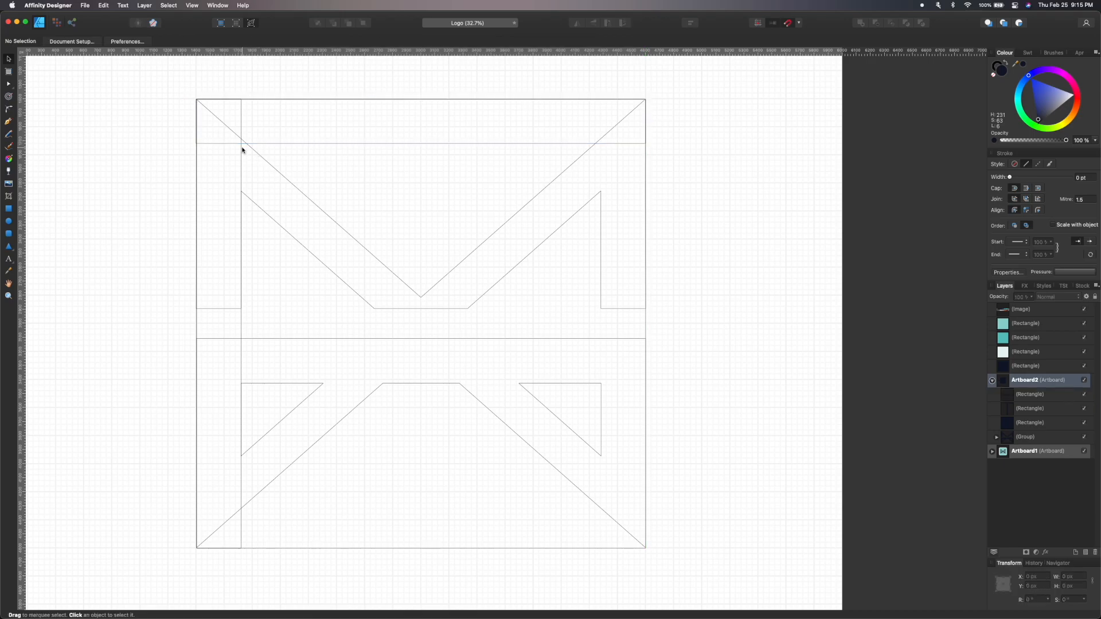
Draw an inner square about 2560 px, inset by the spacer strips inside the outer square.
key(m)
drag(241, 144, 601, 503)
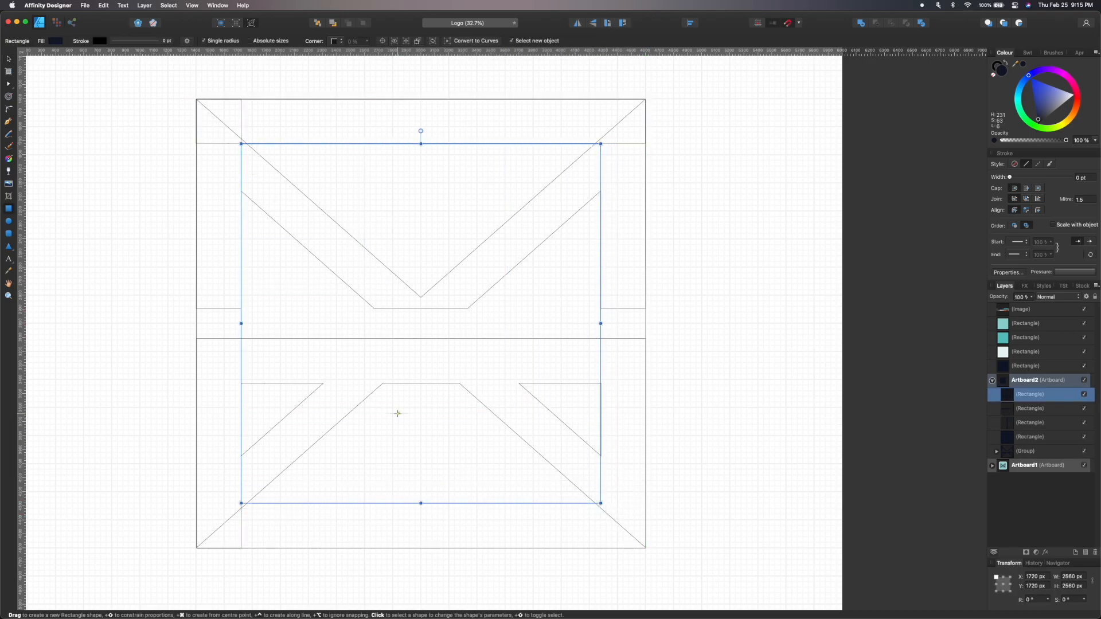
Delete the two spacer strips, select both squares and subtract the inner square to make a square frame.
click(221, 144)
key(Delete)
click(238, 136)
key(Delete)
click(245, 99)
shift+click(269, 143)
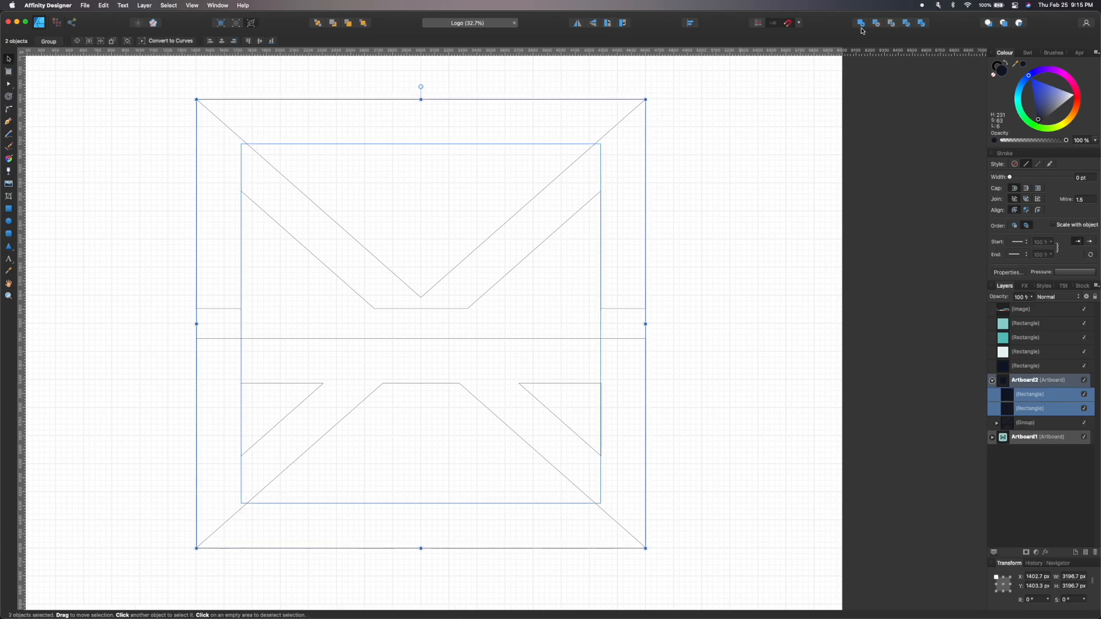
click(876, 23)
Insert a new artboard beside the existing ones using the Artboard tool.
click(250, 24)
scroll(337, 172, down, 3)
scroll(324, 101, up, 1)
click(9, 72)
click(148, 43)
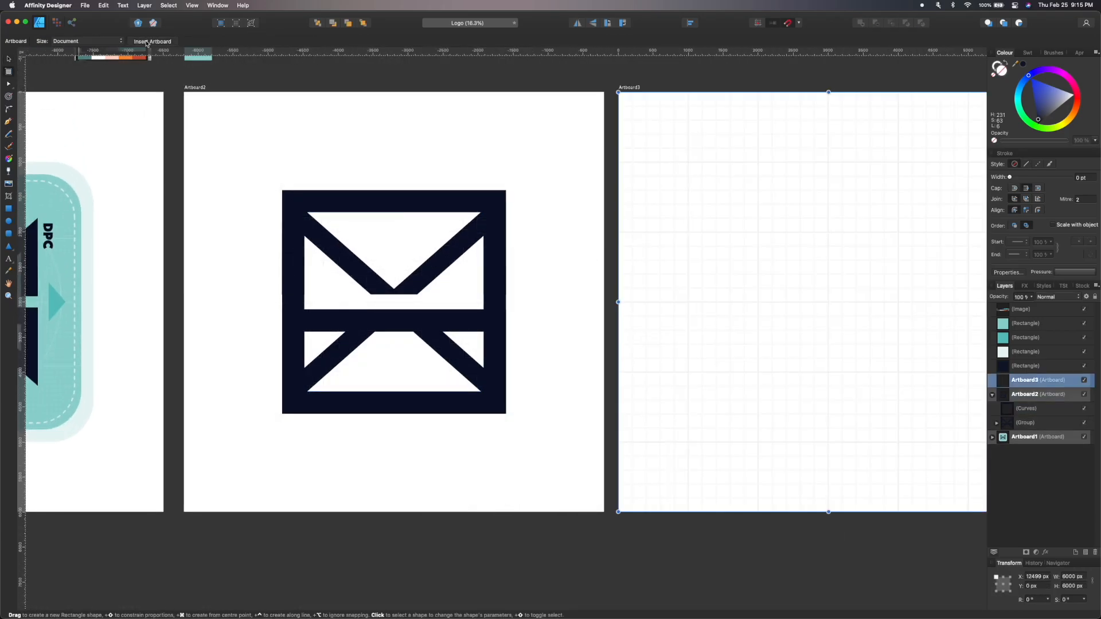
Move the square frame from the M artboard onto the new artboard.
key(v)
scroll(401, 144, right, 5)
scroll(401, 143, up, 2)
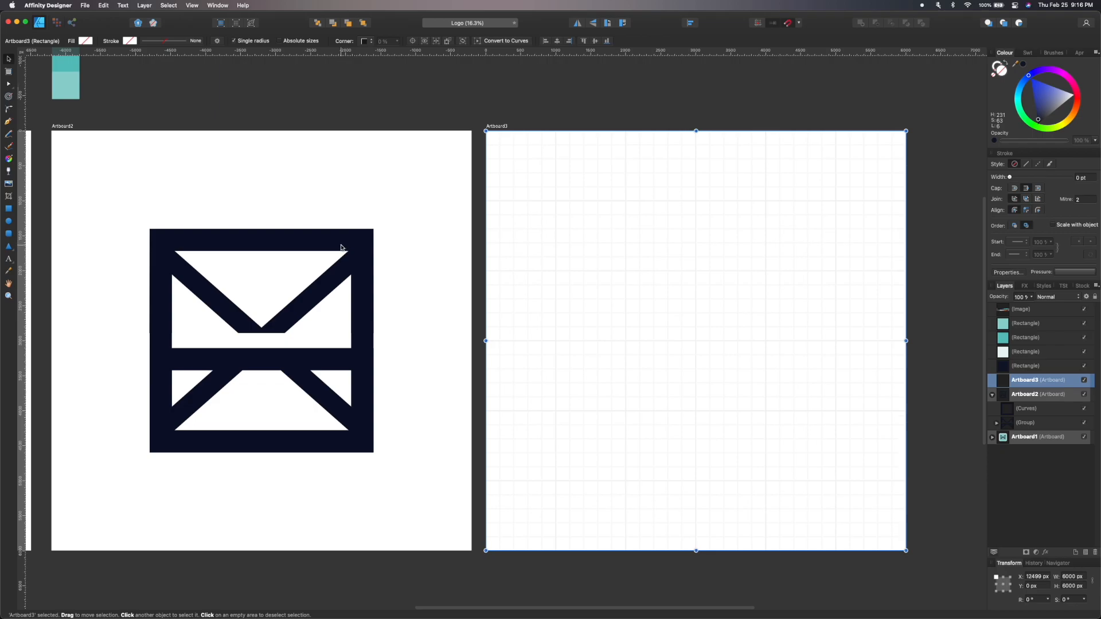
click(340, 248)
drag(340, 247, 777, 233)
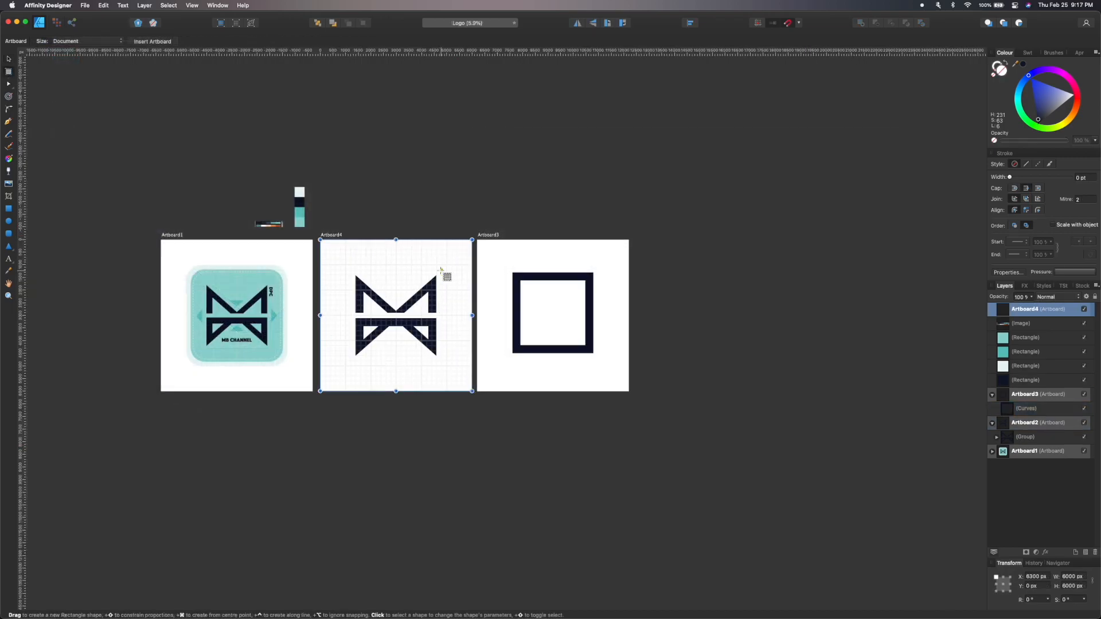
Create three more blank artboards around the existing ones.
mouse_move(445, 257)
mouse_down()
mouse_move(438, 86)
mouse_move(445, 100)
mouse_up()
drag(458, 305, 458, 464)
click(521, 382)
click(491, 242)
drag(494, 249, 497, 251)
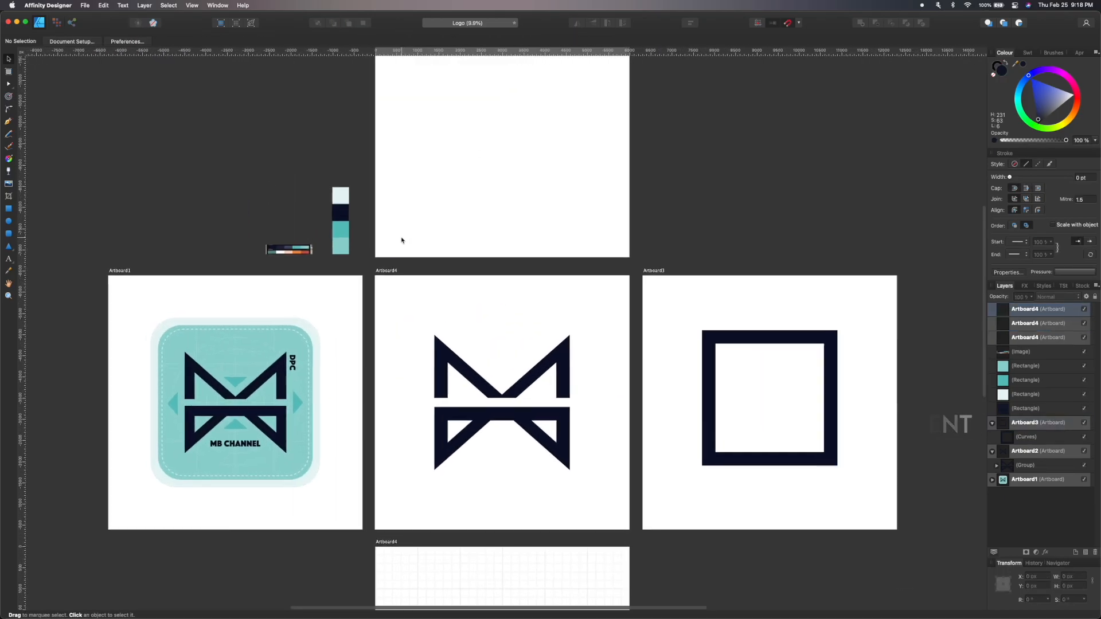
Arrange the new artboards into a grid above and below the existing row and select the M logo.
click(708, 358)
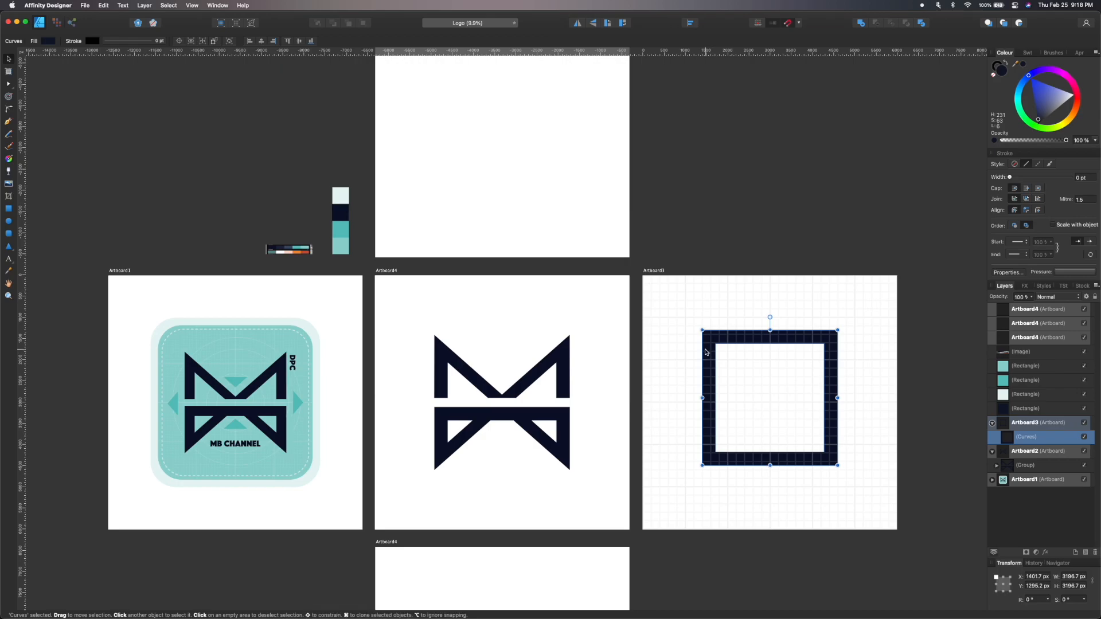
scroll(706, 352, left, 1)
click(548, 378)
scroll(547, 377, up, 3)
scroll(692, 337, down, 4)
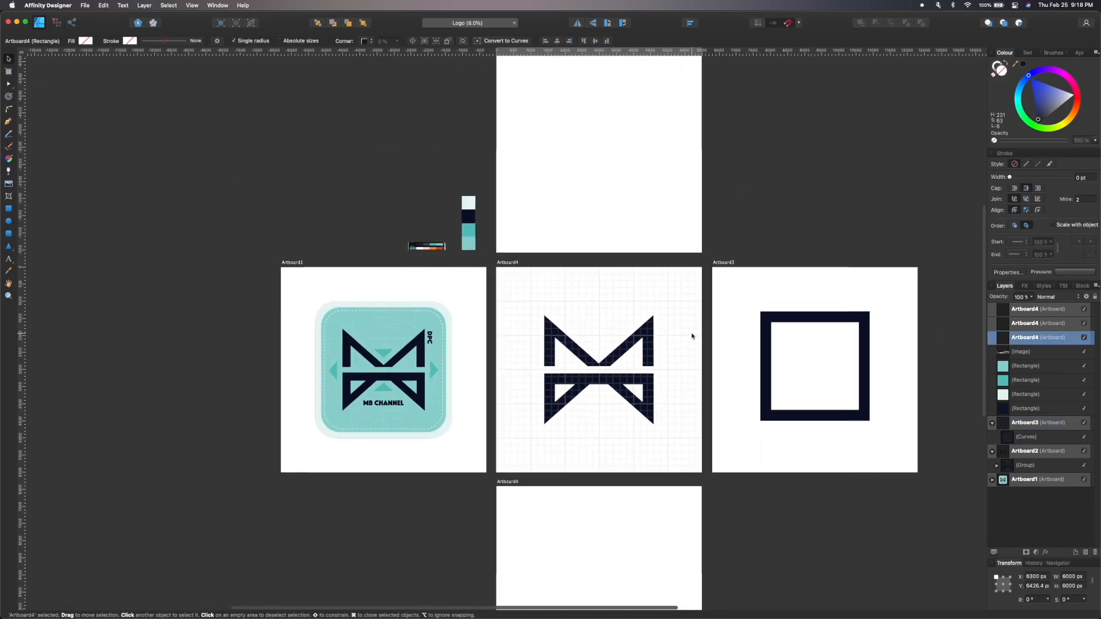
drag(610, 299, 796, 104)
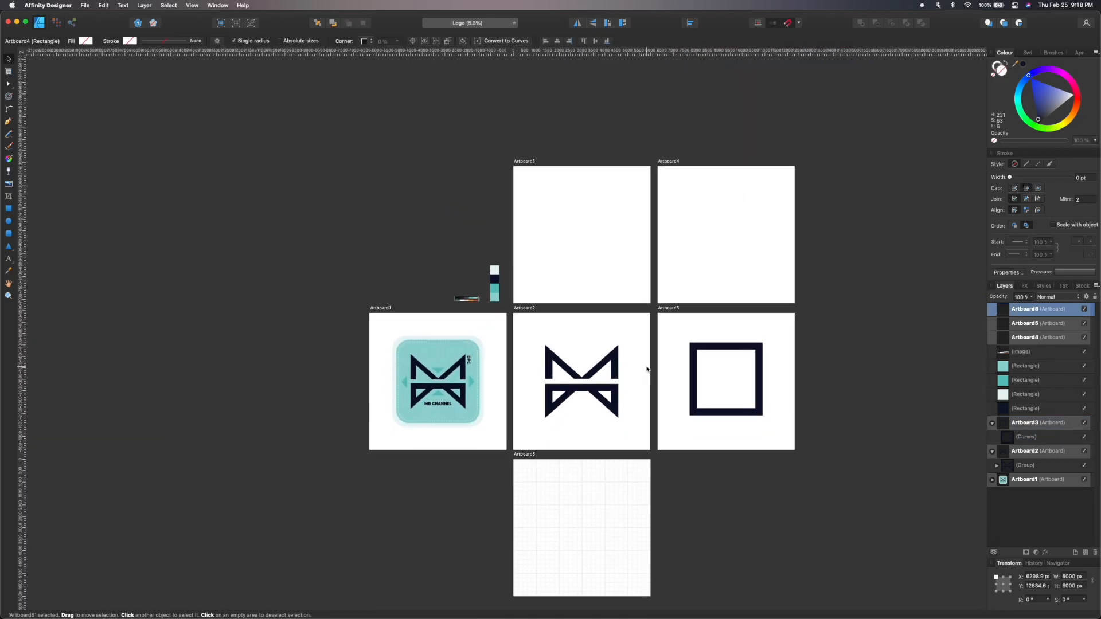
scroll(648, 370, right, 1)
click(563, 361)
scroll(564, 362, up, 4)
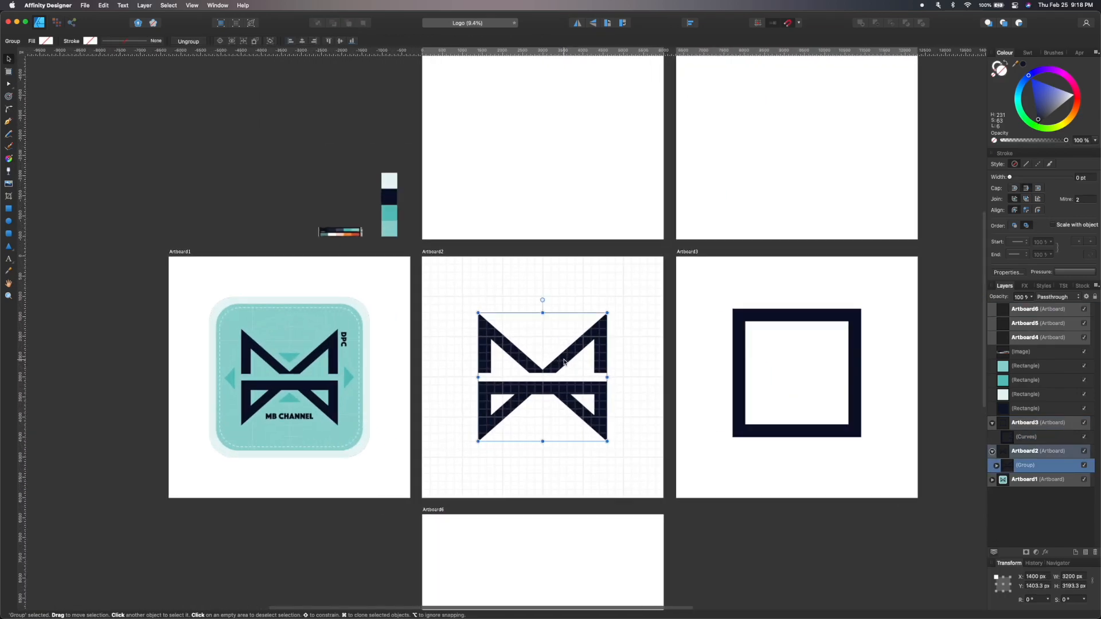
Copy the M logo and paste it onto the bottom artboard, scaling it down near the top left.
scroll(571, 356, down, 4)
key(super+c)
click(516, 521)
key(super+v)
scroll(574, 536, down, 3)
drag(617, 523, 517, 418)
scroll(519, 402, up, 4)
drag(412, 380, 325, 278)
drag(345, 317, 357, 329)
click(420, 310)
Duplicate the small M into a row of four, rotating two copies 90 degrees and flipping one.
scroll(421, 310, up, 1)
drag(352, 282, 565, 283)
drag(565, 282, 452, 281)
drag(418, 243, 379, 293)
click(505, 300)
drag(531, 245, 582, 295)
drag(321, 296, 517, 425)
mouse_move(438, 298)
mouse_down()
mouse_move(340, 297)
mouse_move(443, 294)
mouse_up()
drag(530, 294, 319, 290)
drag(443, 302, 442, 291)
key(super+j)
drag(552, 401, 724, 268)
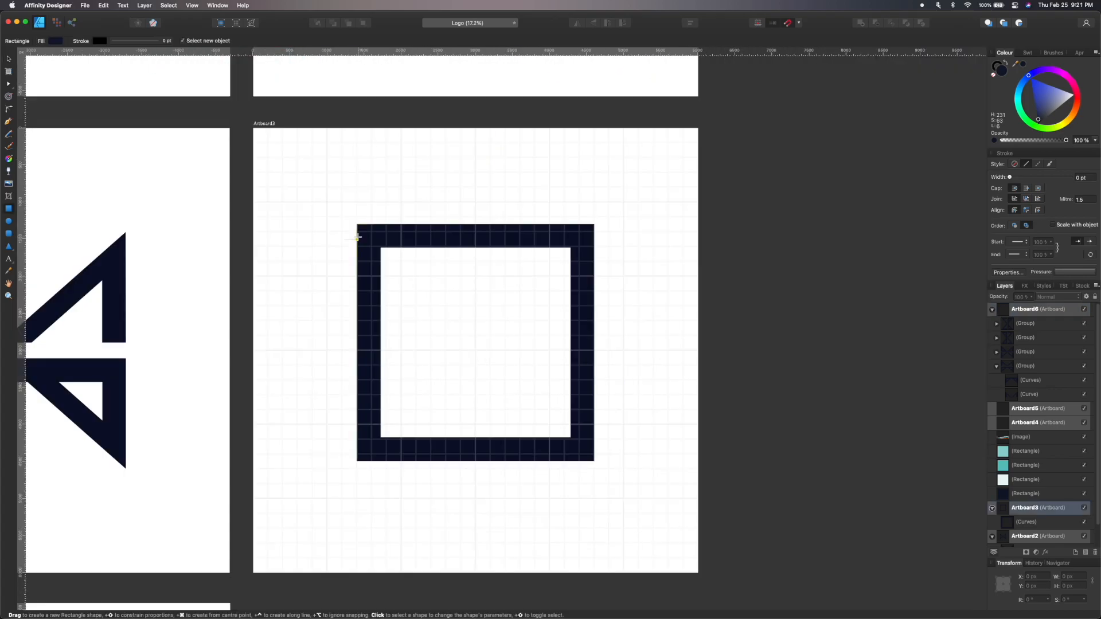
Draw a small square about 317 px on the frame's left side and duplicate it below for two notches.
scroll(357, 237, up, 3)
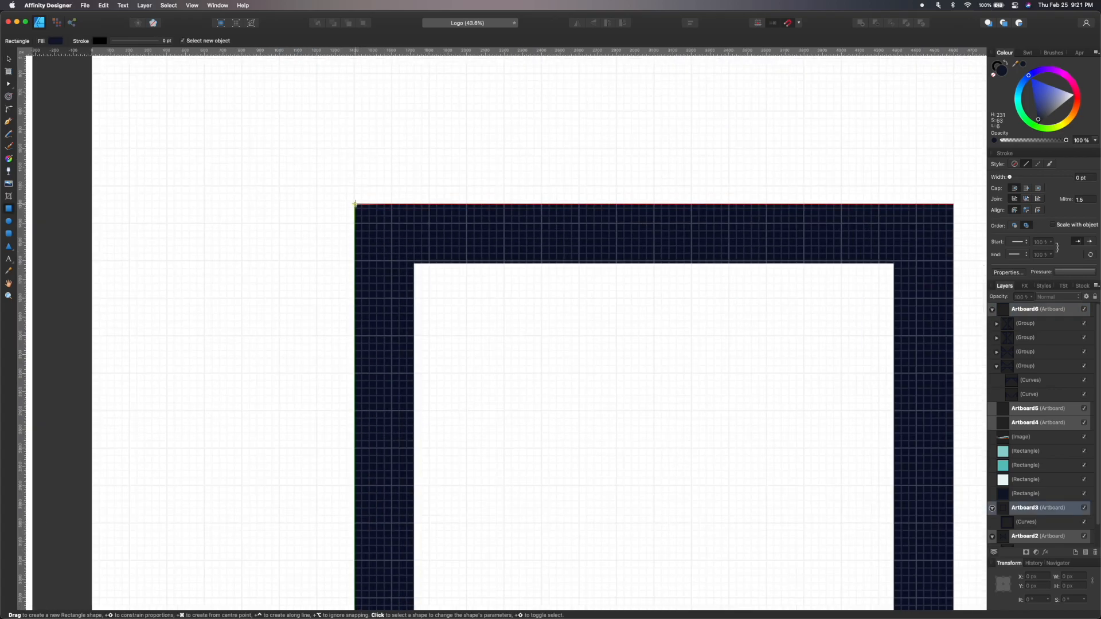
drag(408, 264, 412, 265)
drag(381, 221, 319, 364)
scroll(321, 369, down, 3)
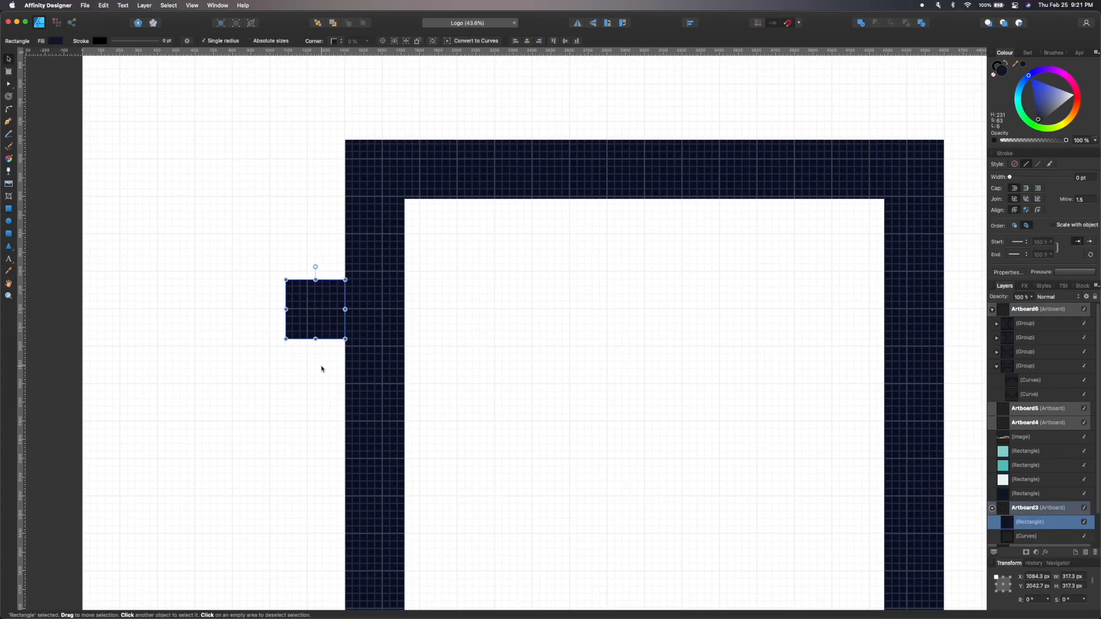
click(1051, 109)
mouse_move(326, 311)
mouse_down()
mouse_move(374, 311)
mouse_move(394, 395)
mouse_move(384, 317)
mouse_move(383, 446)
mouse_up()
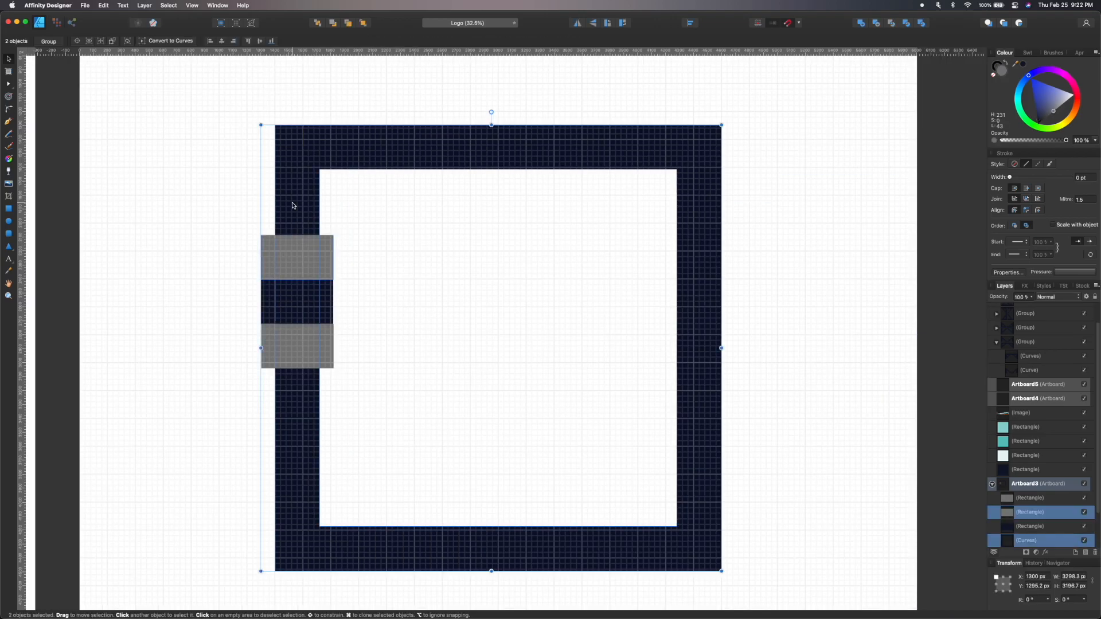
Select the small squares together with the frame and subtract them to cut notches into the left side.
shift+click(293, 398)
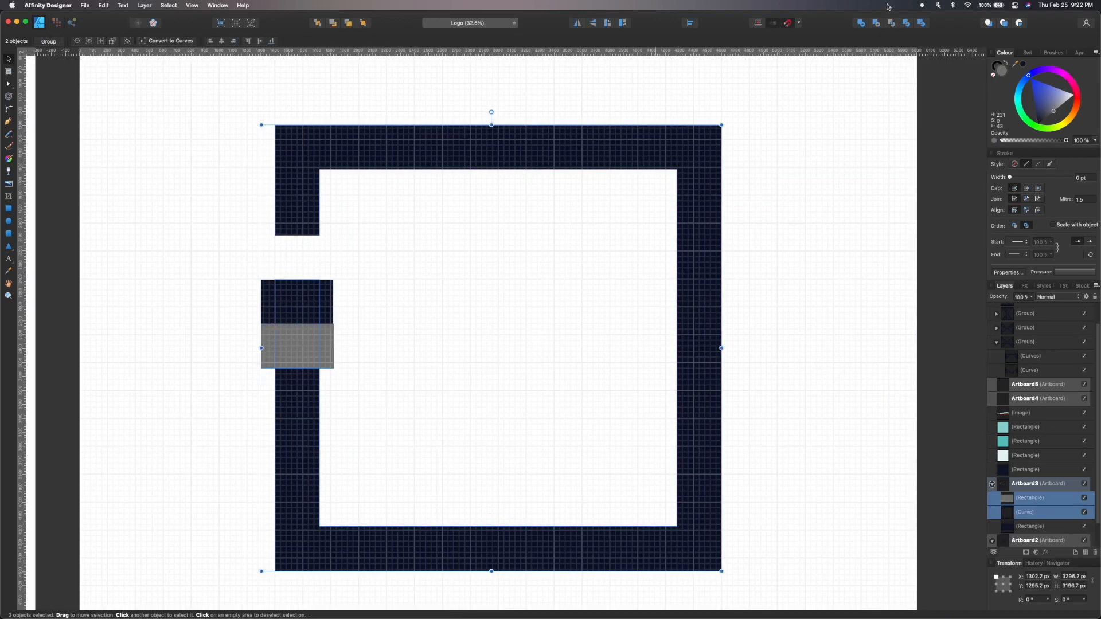
click(876, 24)
click(373, 270)
click(287, 302)
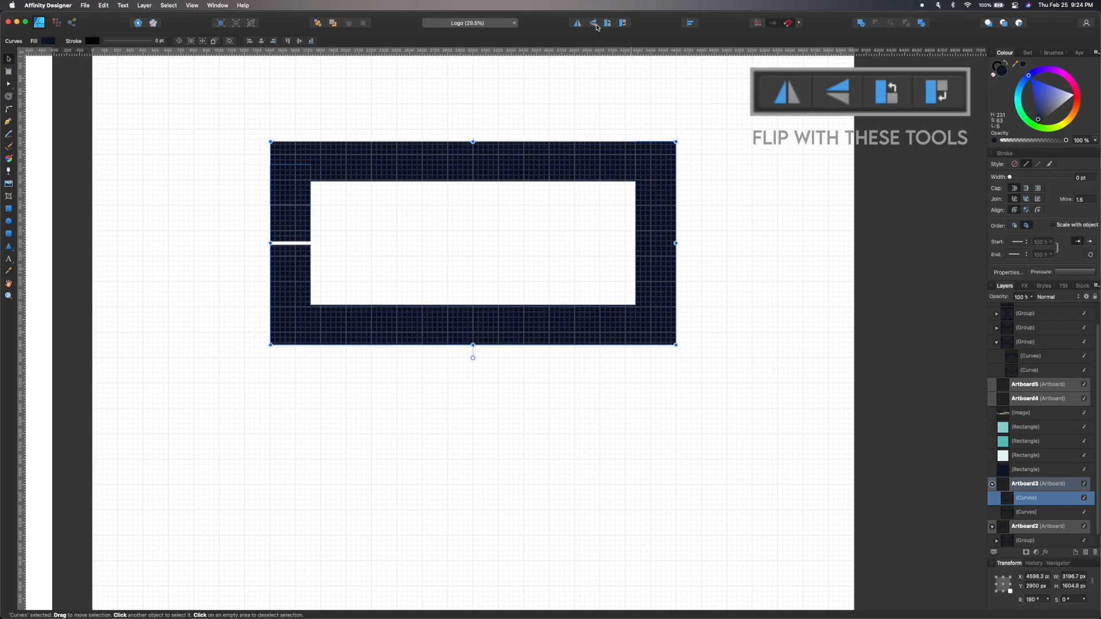
Duplicate the frame's lower section and flip it so matching notches appear on the right side.
drag(457, 357, 459, 549)
click(579, 24)
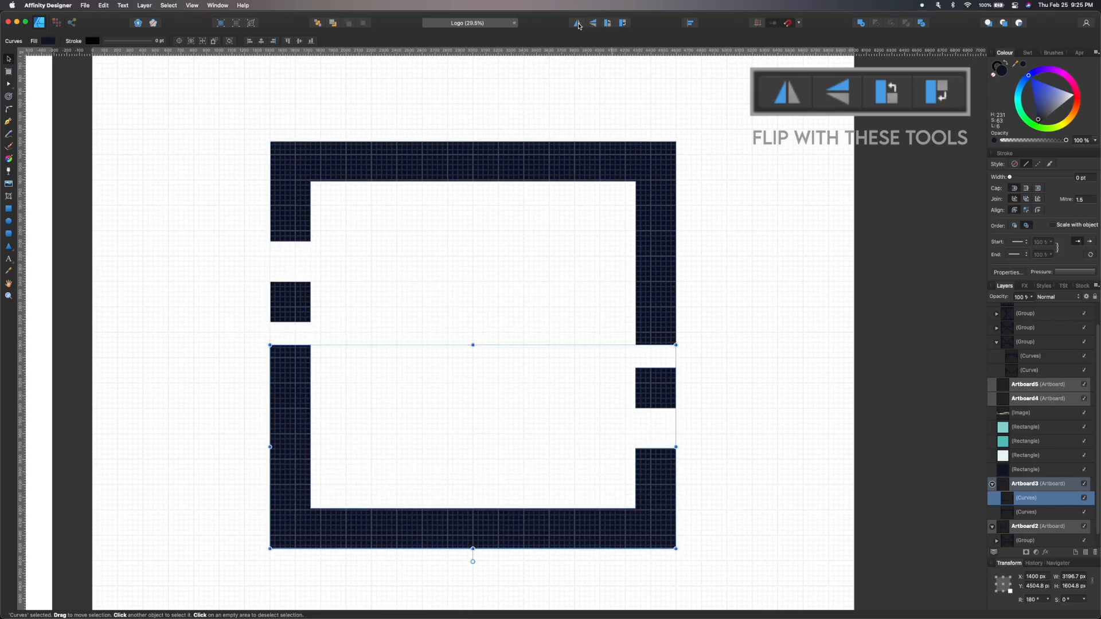
click(715, 371)
scroll(715, 371, down, 3)
scroll(715, 372, down, 2)
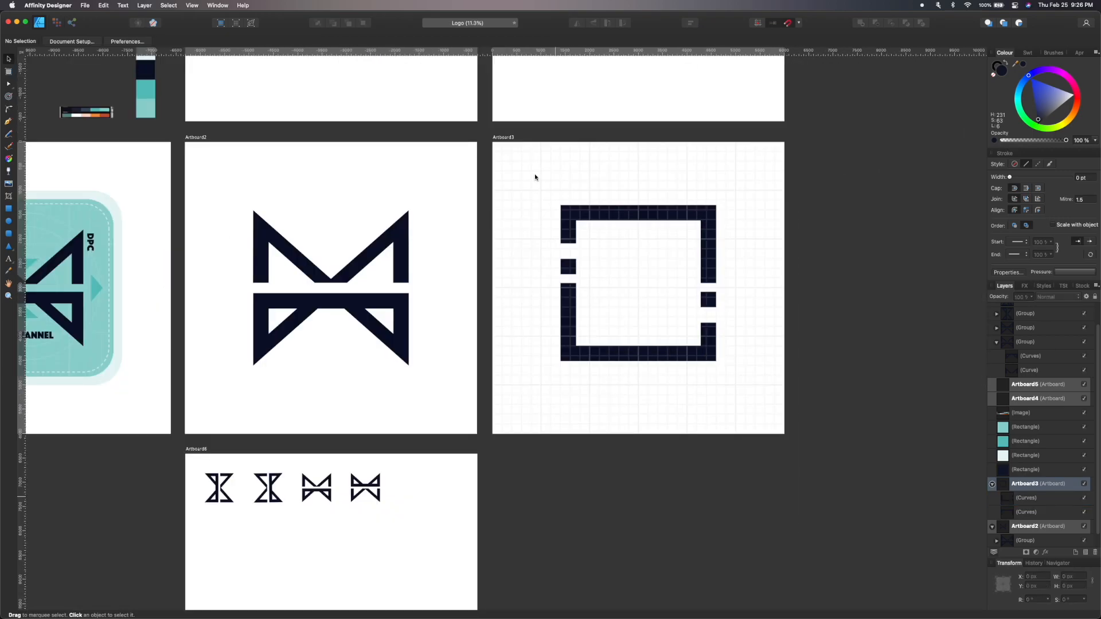
Select all parts of the notched frame and group them.
drag(535, 177, 774, 436)
key(super+g)
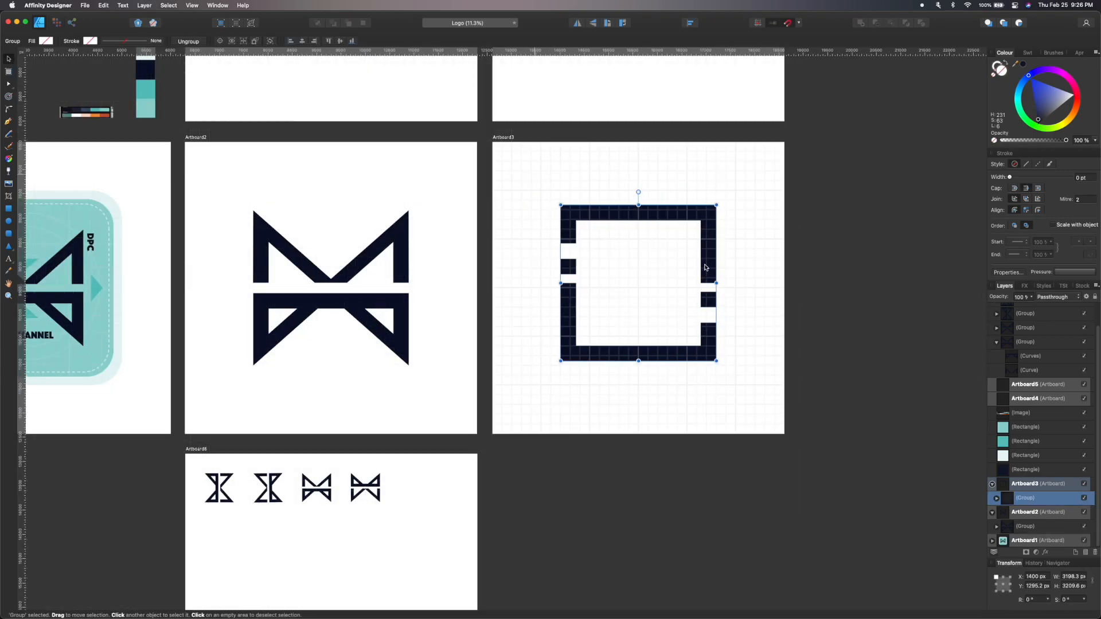
Copy the grouped frame onto the bottom artboard and scale it down to about 598 px below the M variations.
drag(705, 267, 450, 508)
scroll(449, 512, down, 1)
scroll(448, 513, down, 3)
scroll(448, 513, up, 3)
drag(531, 443, 178, 322)
click(408, 307)
scroll(408, 310, up, 3)
drag(187, 364, 177, 357)
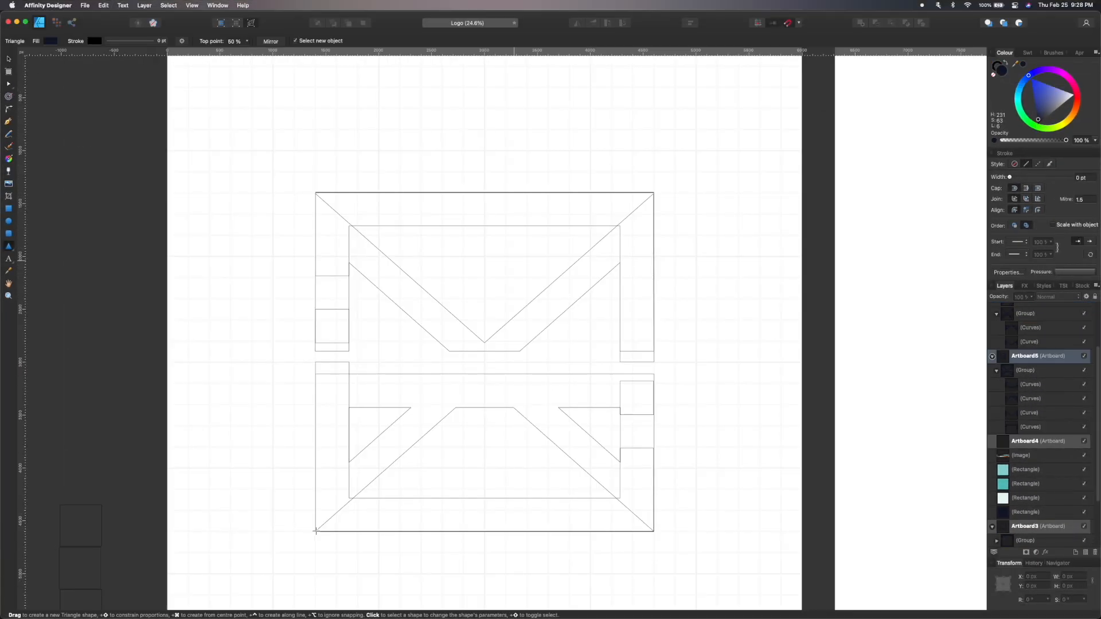
Draw three triangles with the Triangle tool over the envelope outline to form an A shape.
drag(315, 532, 653, 192)
drag(353, 531, 617, 265)
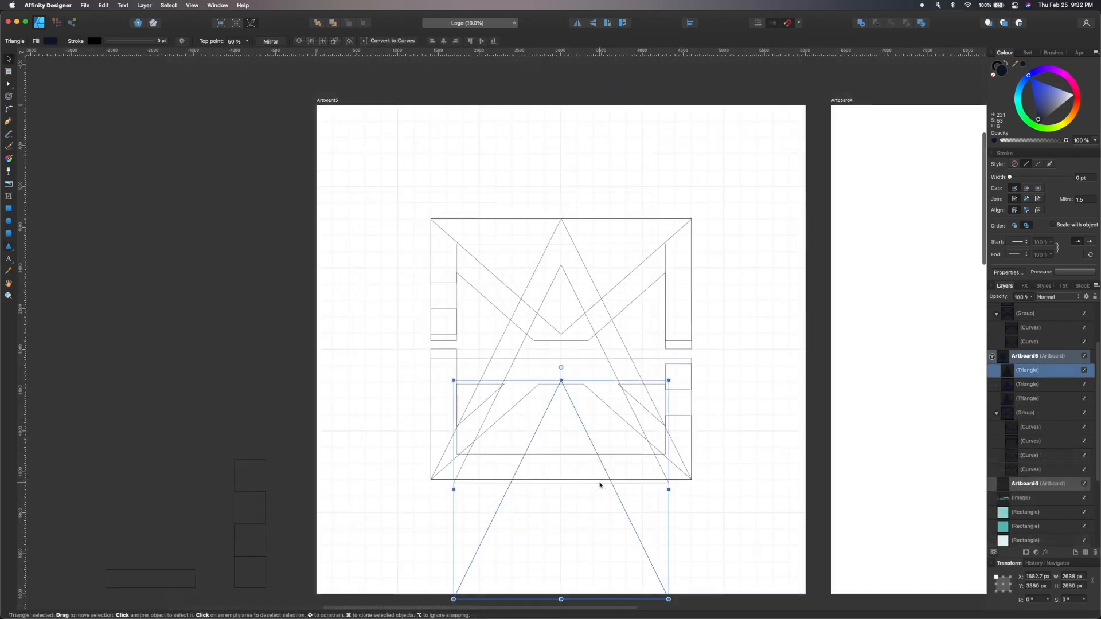
drag(586, 595, 586, 492)
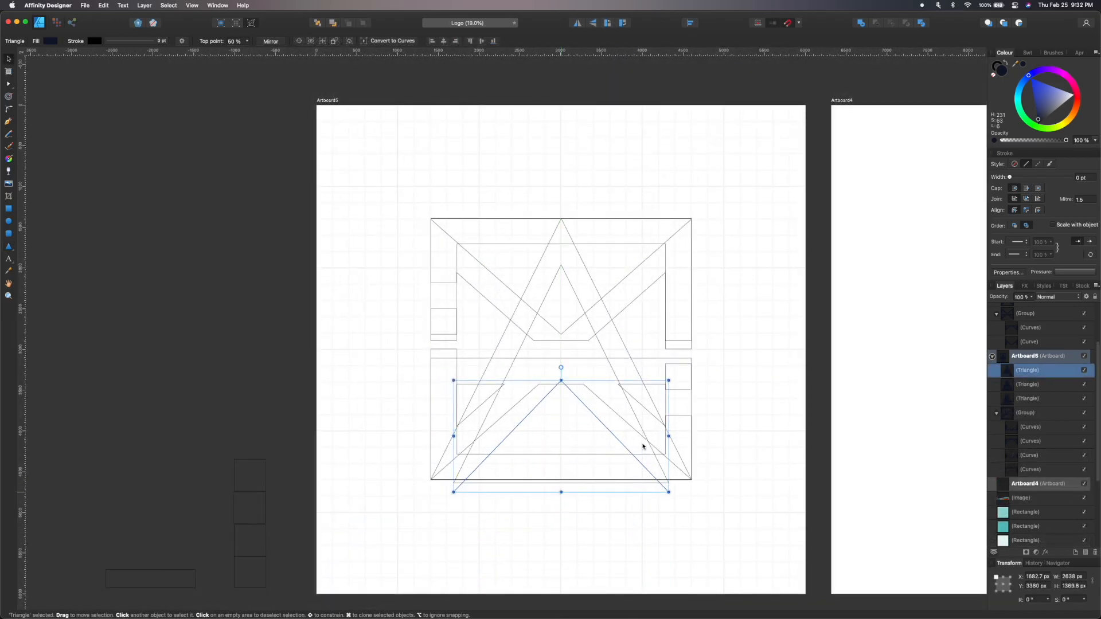
Narrow the smallest triangle to about 996 px wide and reposition it at the base of the A.
scroll(669, 437, right, 2)
drag(641, 442, 576, 455)
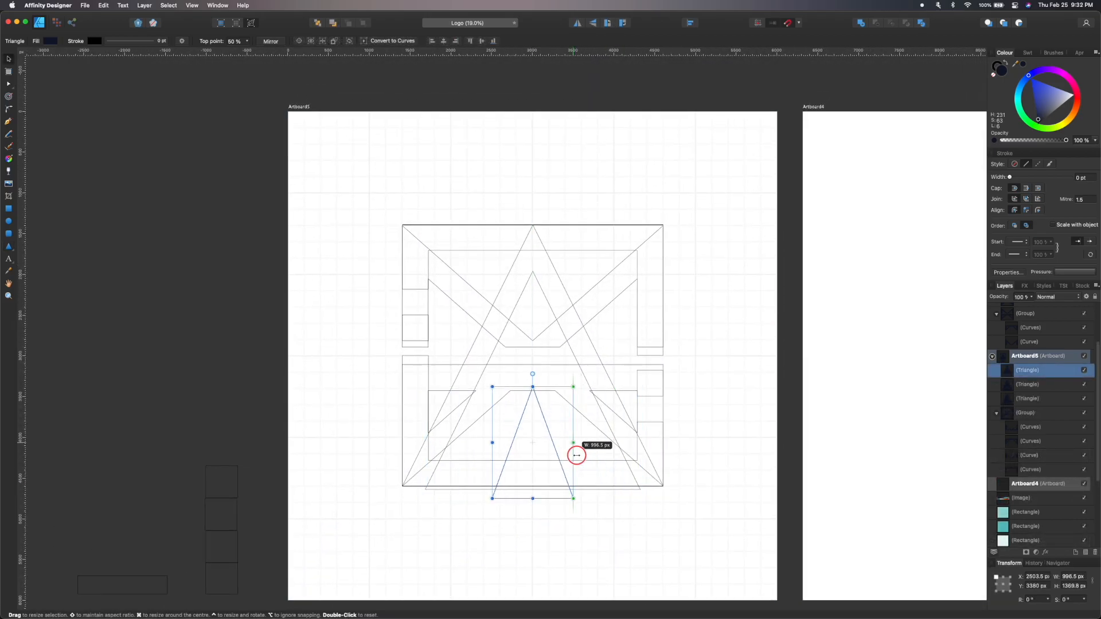
scroll(618, 379, up, 5)
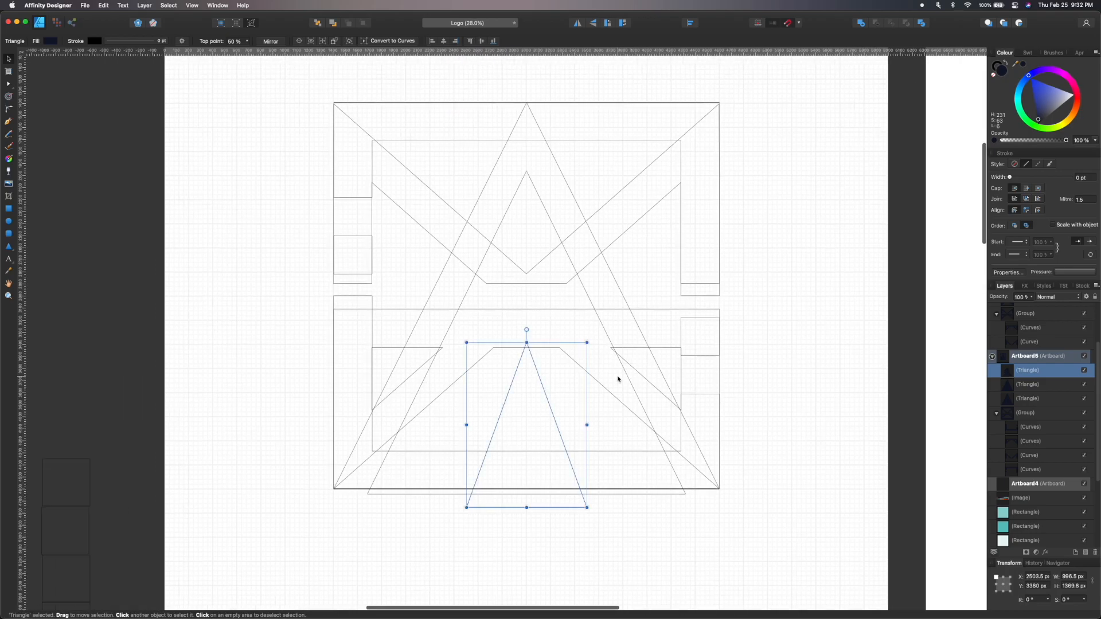
drag(479, 576, 484, 548)
click(507, 579)
Select the combined A and envelope group on its artboard.
scroll(507, 579, down, 3)
shift+click(565, 369)
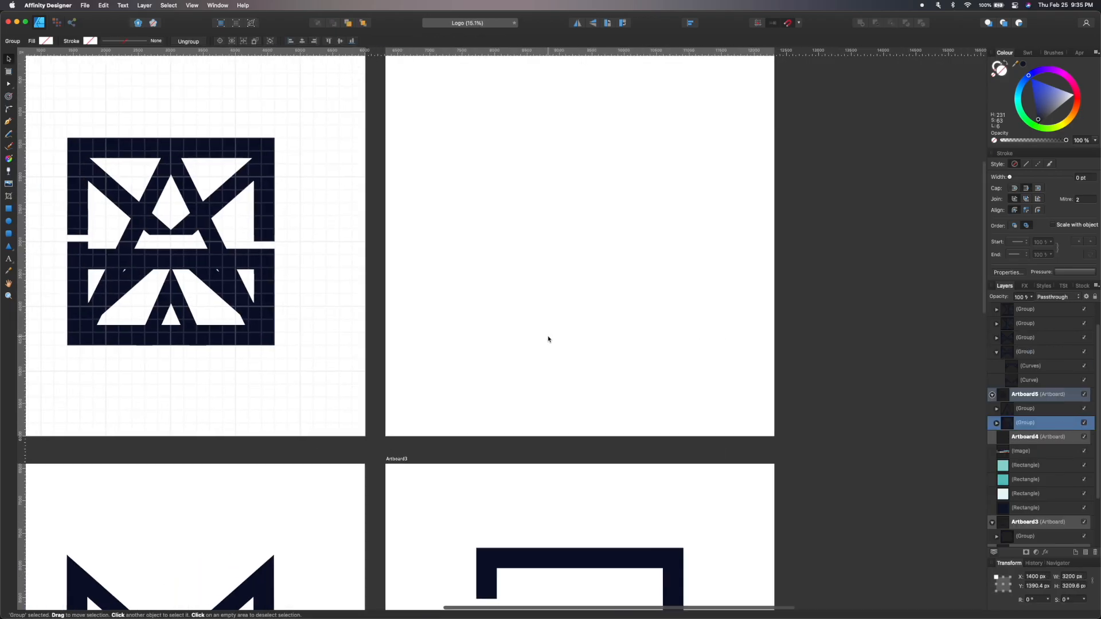
scroll(549, 339, left, 1)
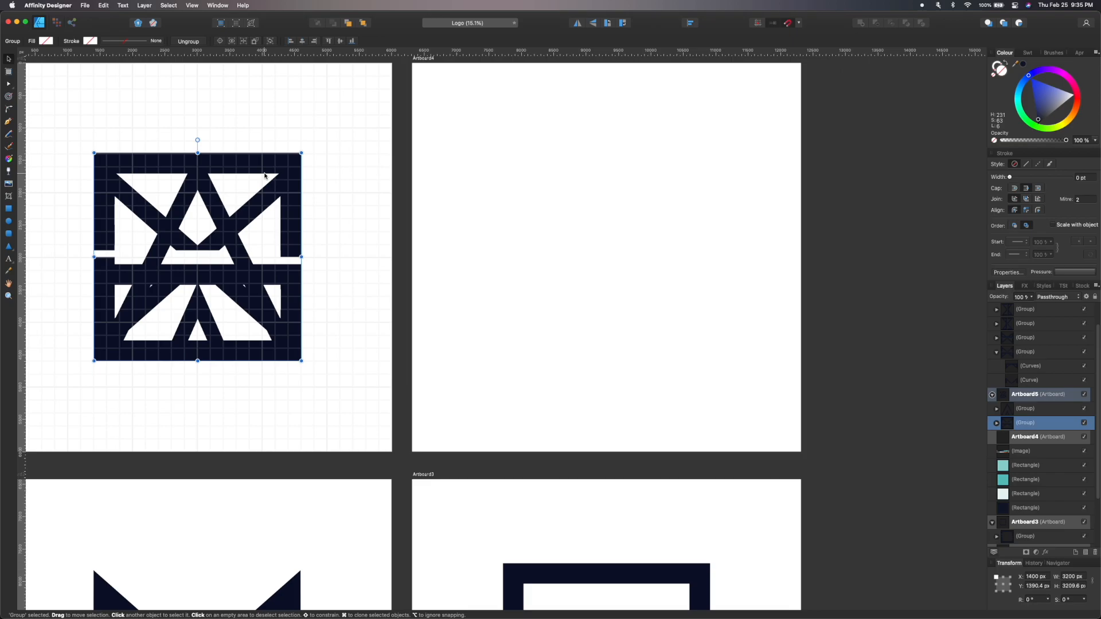
Paste the envelope logo group onto the empty top-right artboard.
click(585, 243)
key(super+v)
click(629, 162)
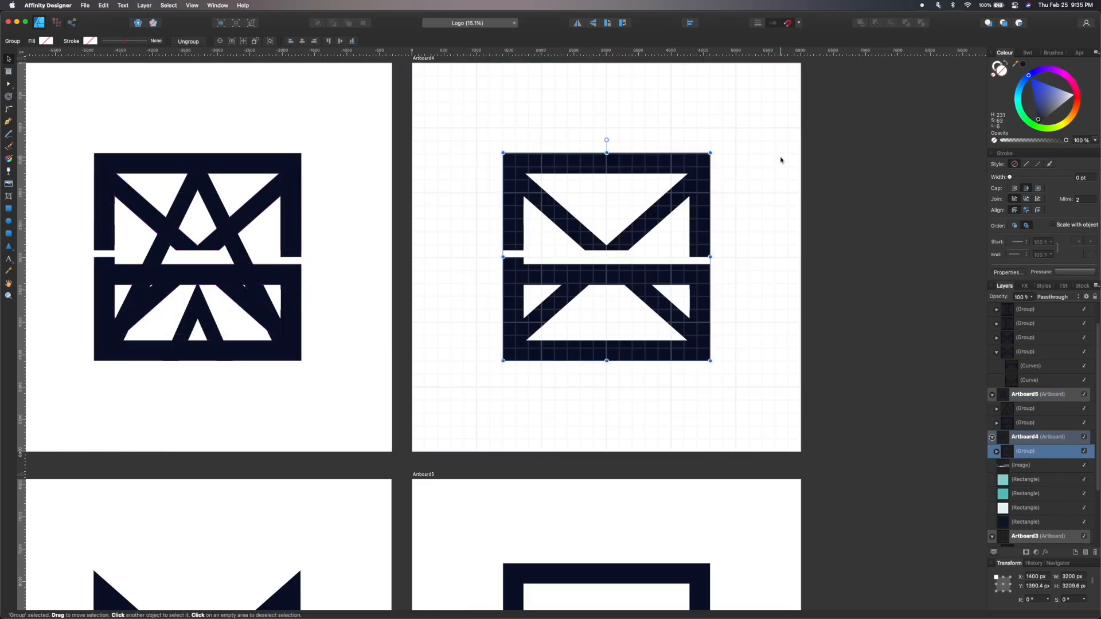
Hide the envelope group on the A artboard so only the A shape shows.
scroll(860, 344, down, 3)
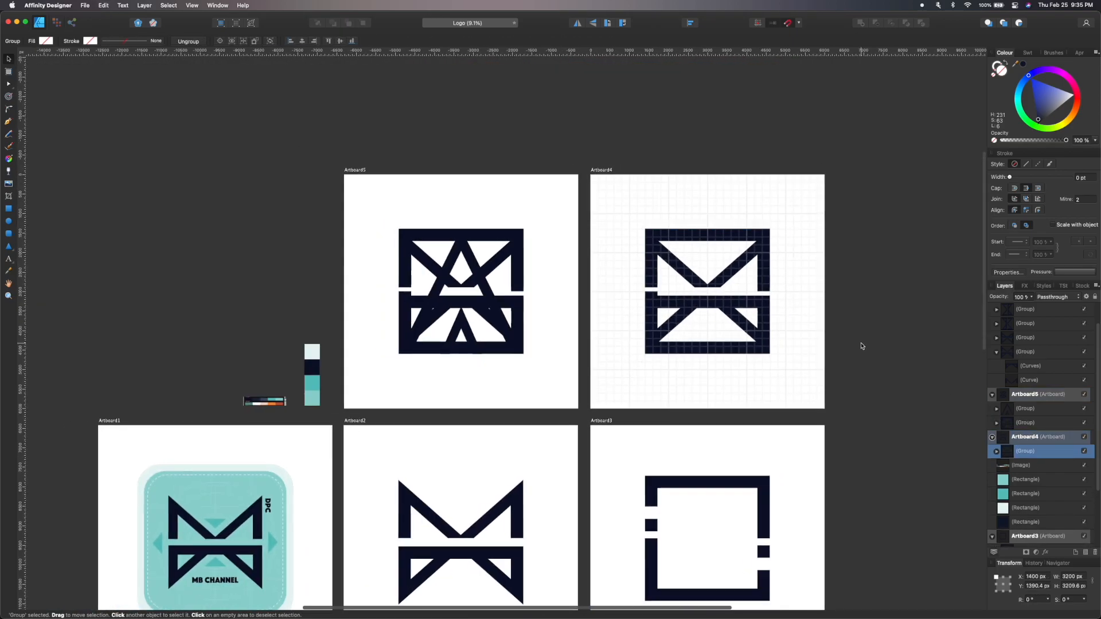
scroll(861, 344, up, 4)
click(1084, 423)
click(733, 275)
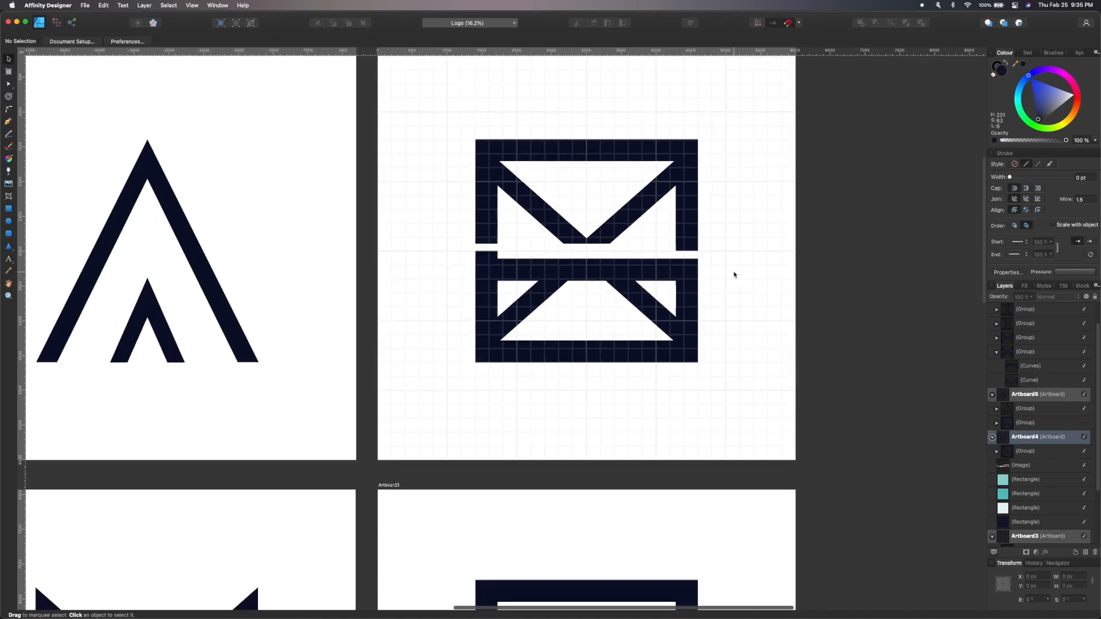
In outline view, arrange rectangle bars rotated 90 degrees into a hash symbol on the top-right artboard.
scroll(734, 275, up, 2)
key(super+y)
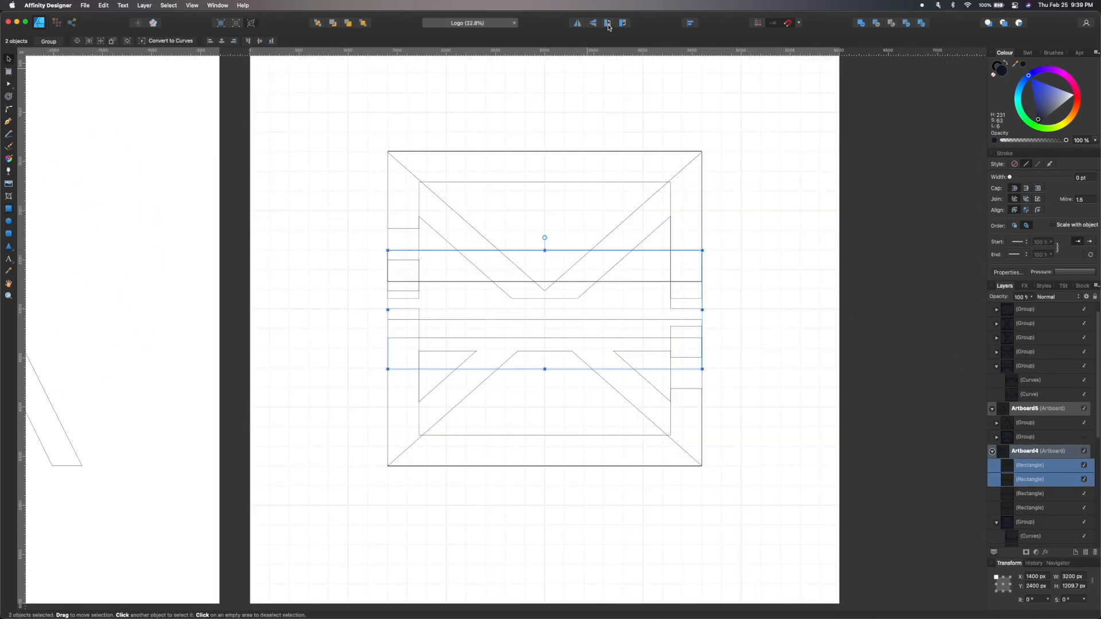
click(608, 22)
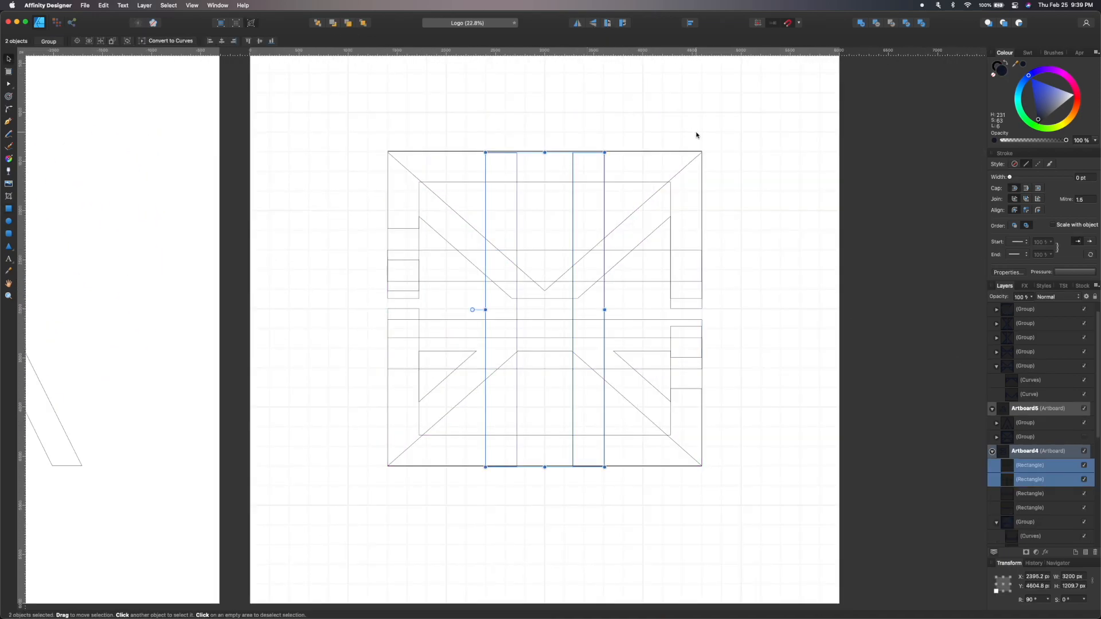
scroll(688, 210, down, 2)
click(584, 205)
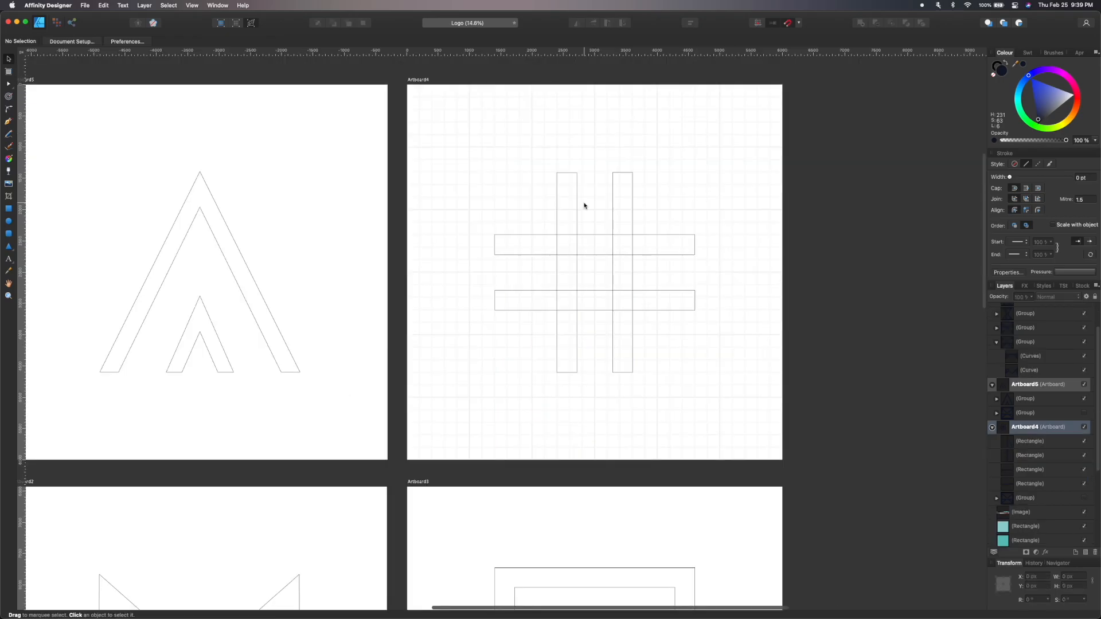
Switch back to preview view and look over the finished hash symbol and other artboards.
key(super+y)
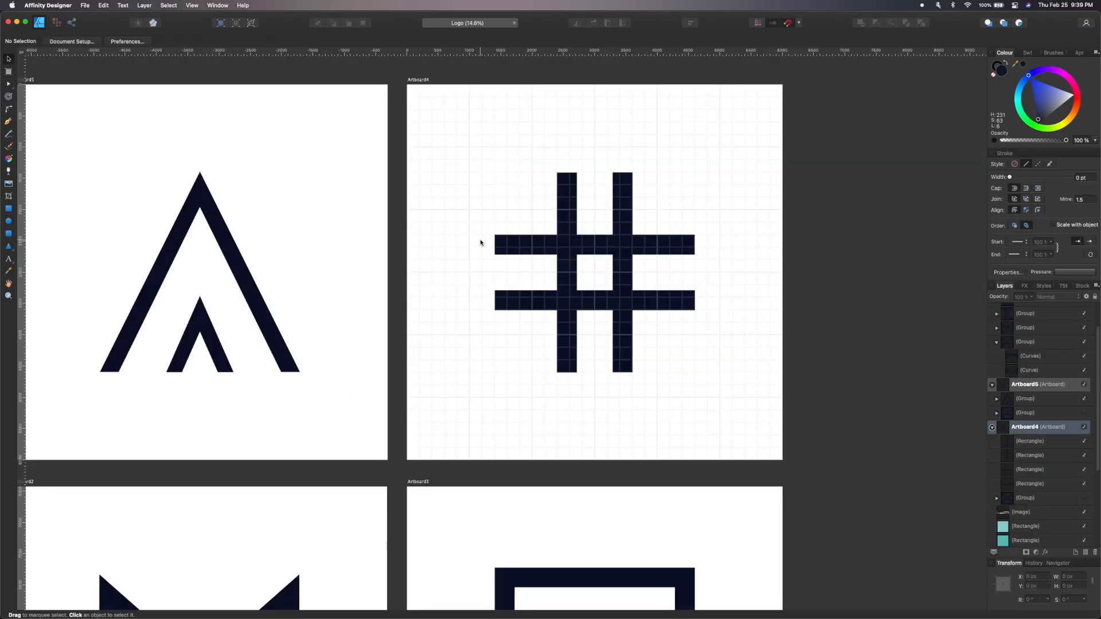
scroll(481, 241, up, 3)
scroll(482, 241, down, 5)
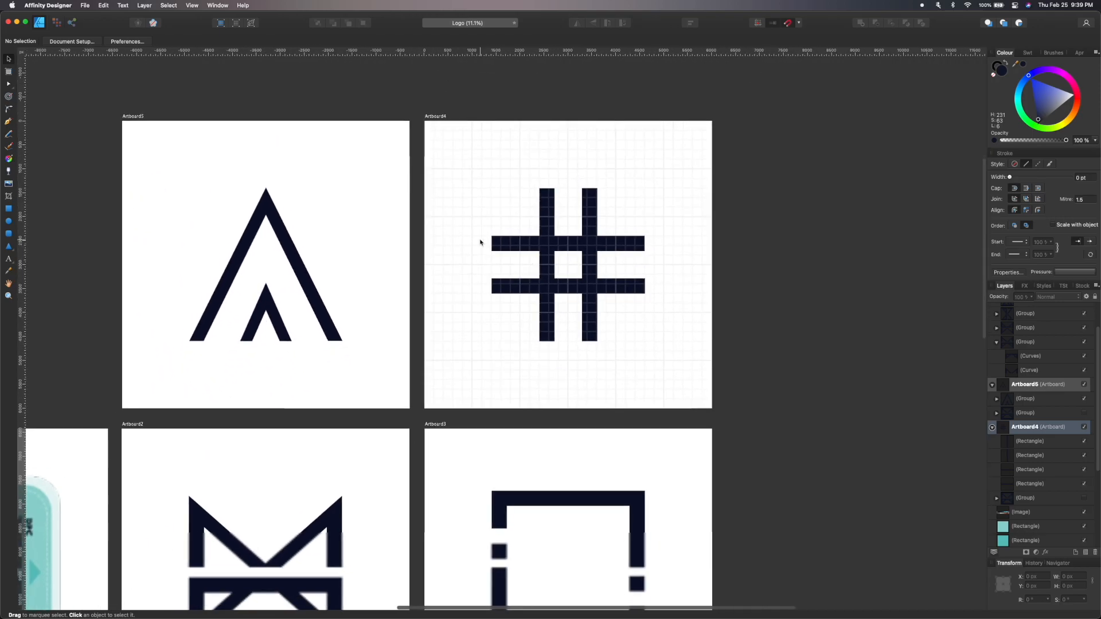
Scale the hash symbol copy to about 600 px and place it beside the frame icon on the collection artboard.
scroll(512, 244, down, 1)
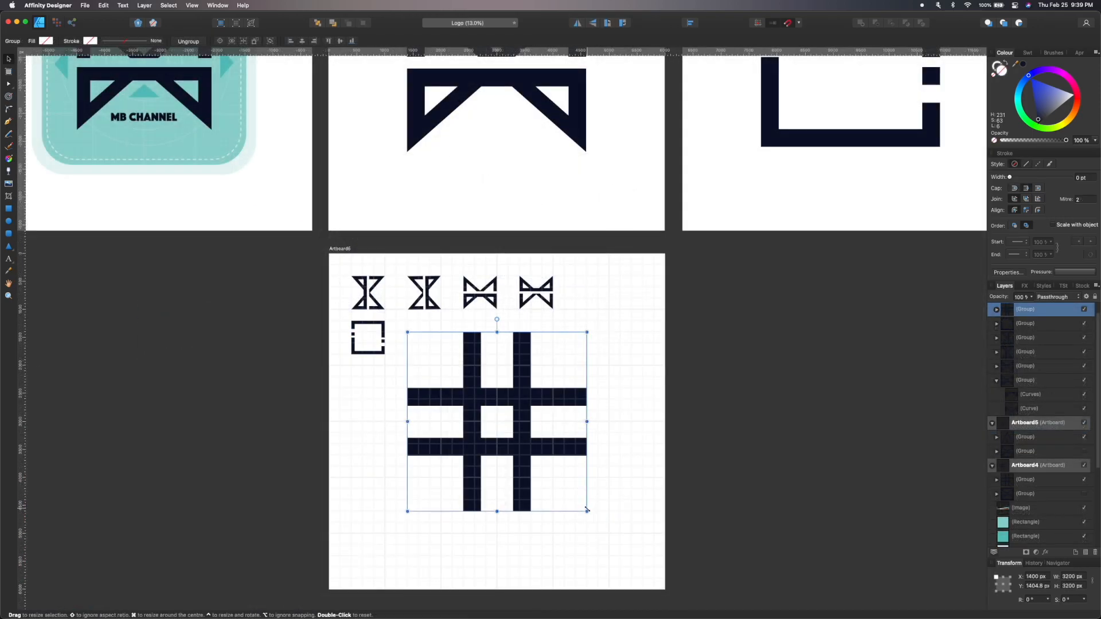
drag(587, 510, 441, 366)
scroll(470, 362, up, 3)
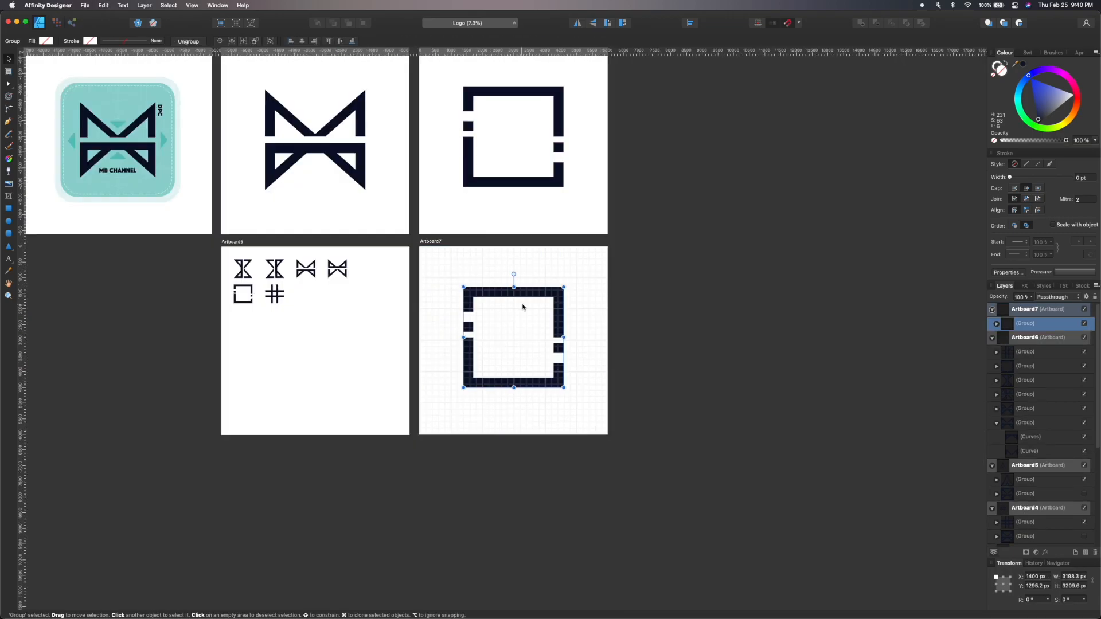
On the next artboard, draw nested guide squares plus vertical and horizontal bars for a square icon with cross arms.
scroll(525, 309, up, 4)
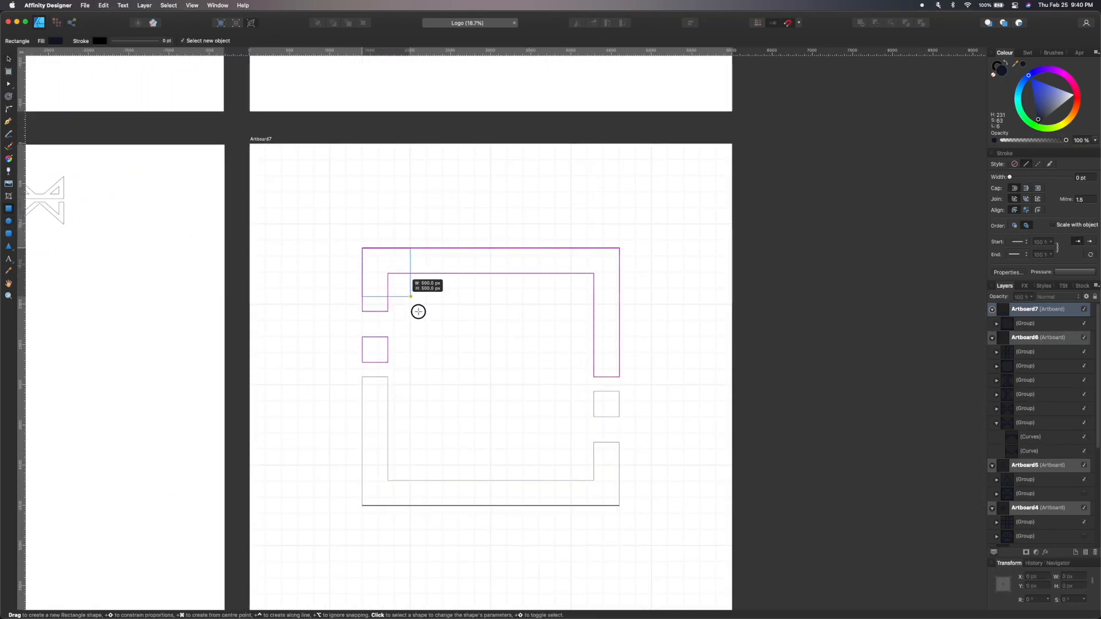
drag(364, 246, 607, 504)
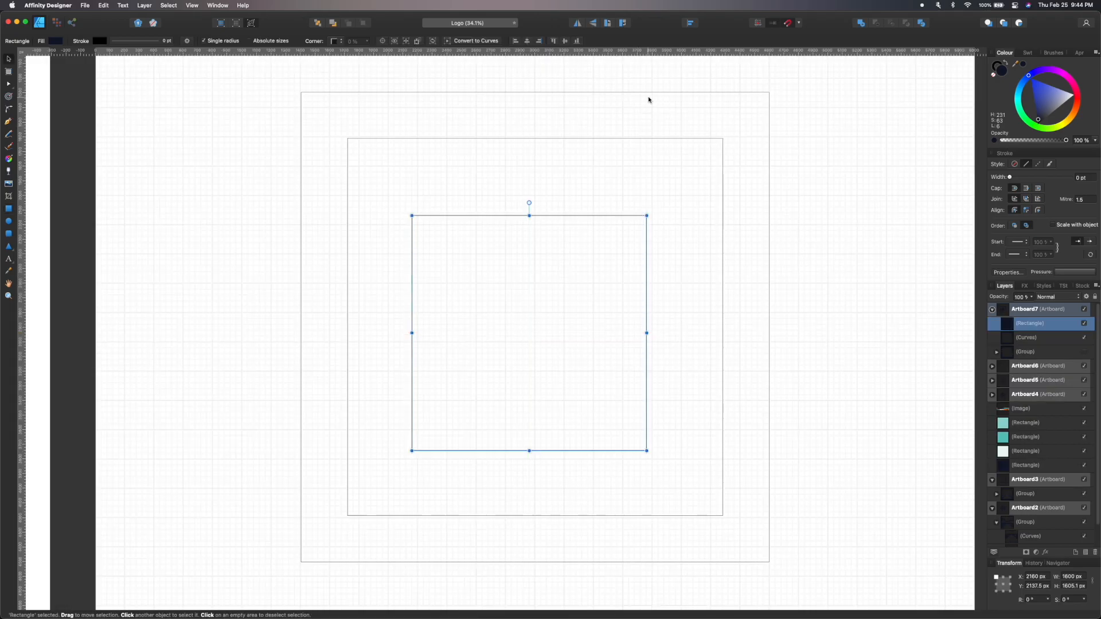
shift+click(654, 94)
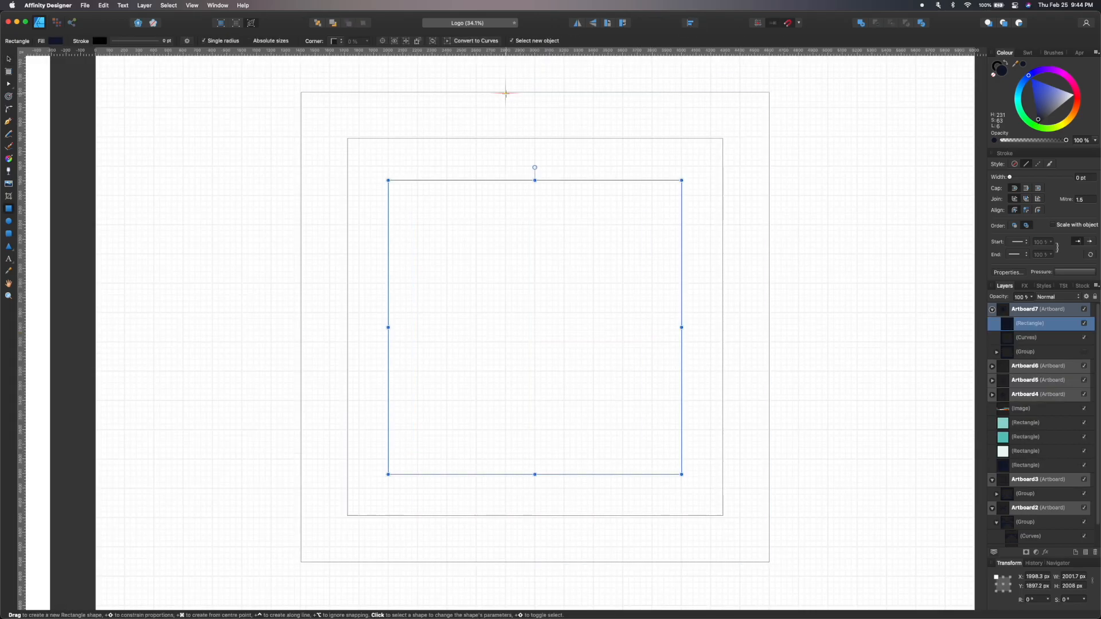
drag(505, 93, 564, 254)
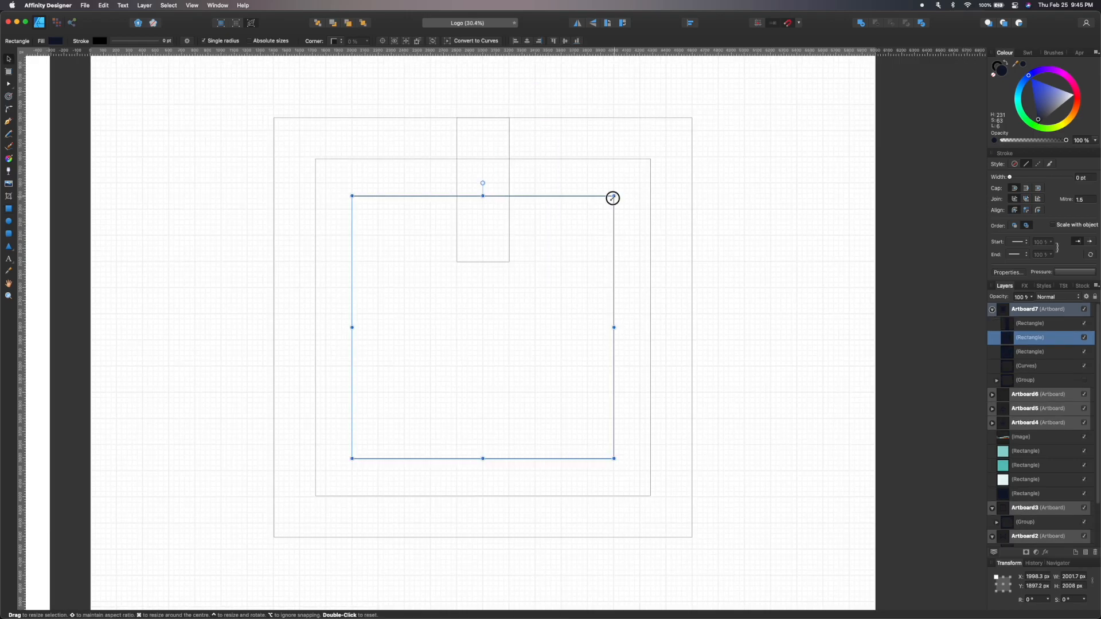
drag(612, 197, 577, 236)
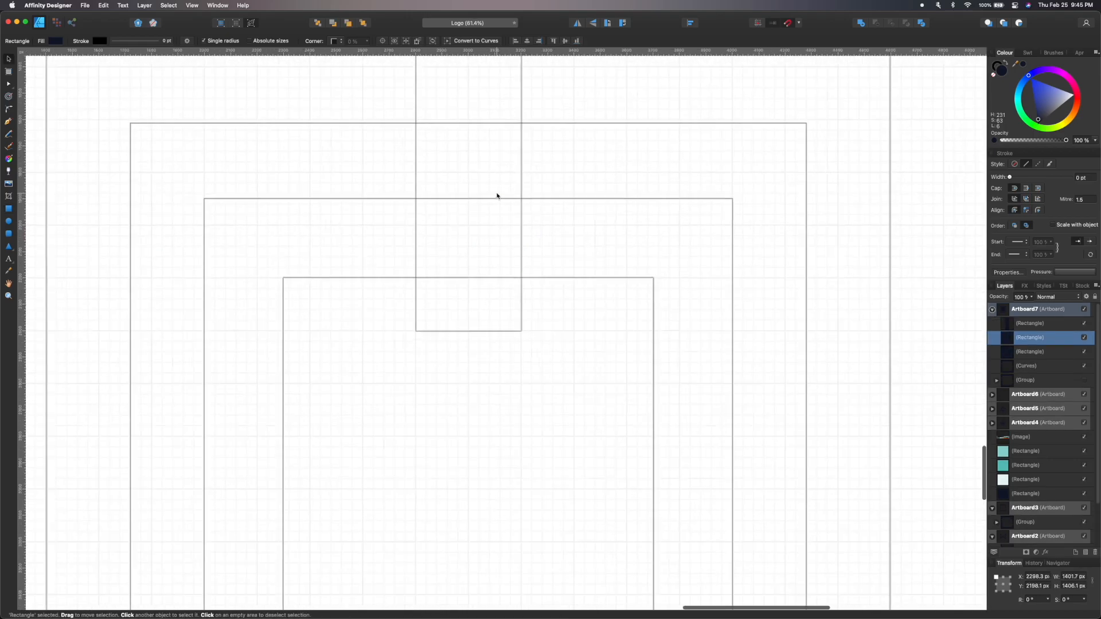
drag(541, 143, 543, 474)
click(622, 23)
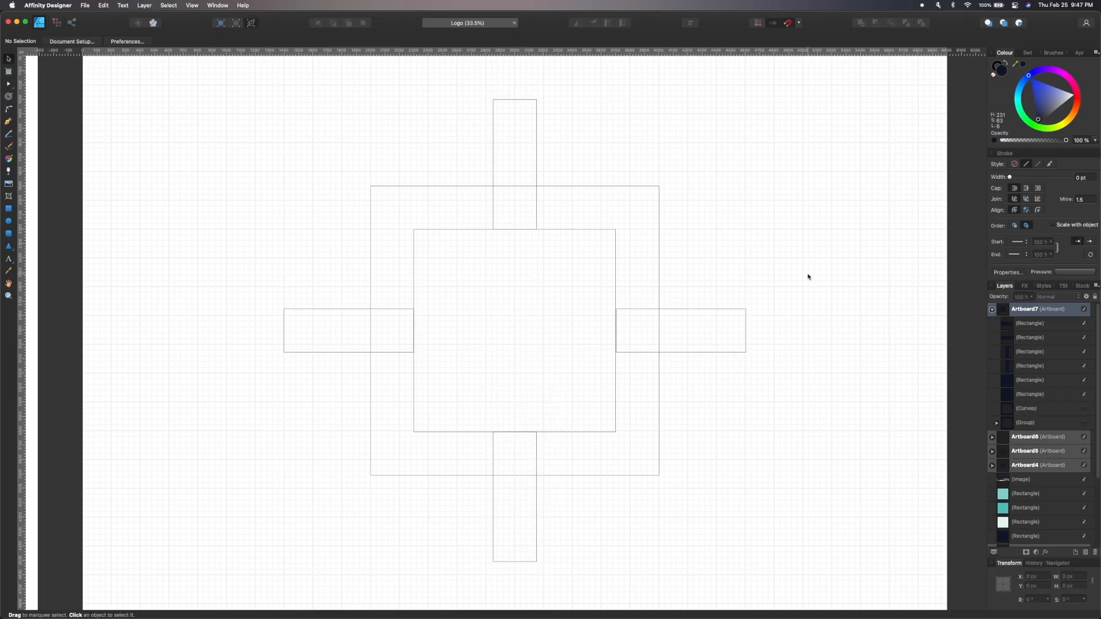
Switch back to preview and subtract the inner square so the shapes form a square frame with protruding arms.
key(super+y)
click(589, 245)
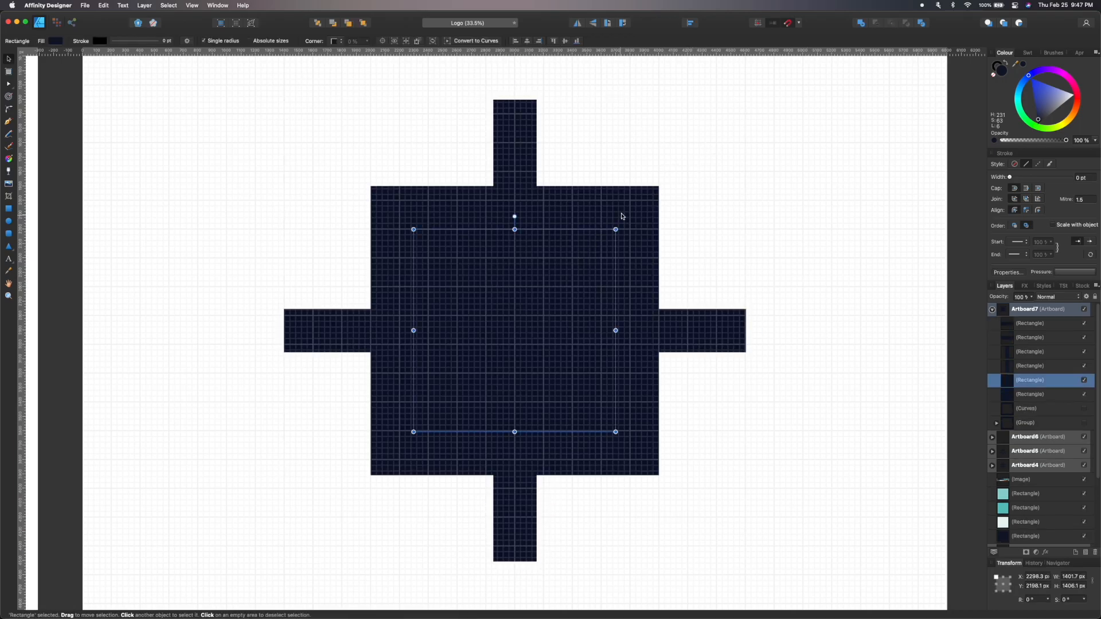
shift+click(637, 223)
click(878, 23)
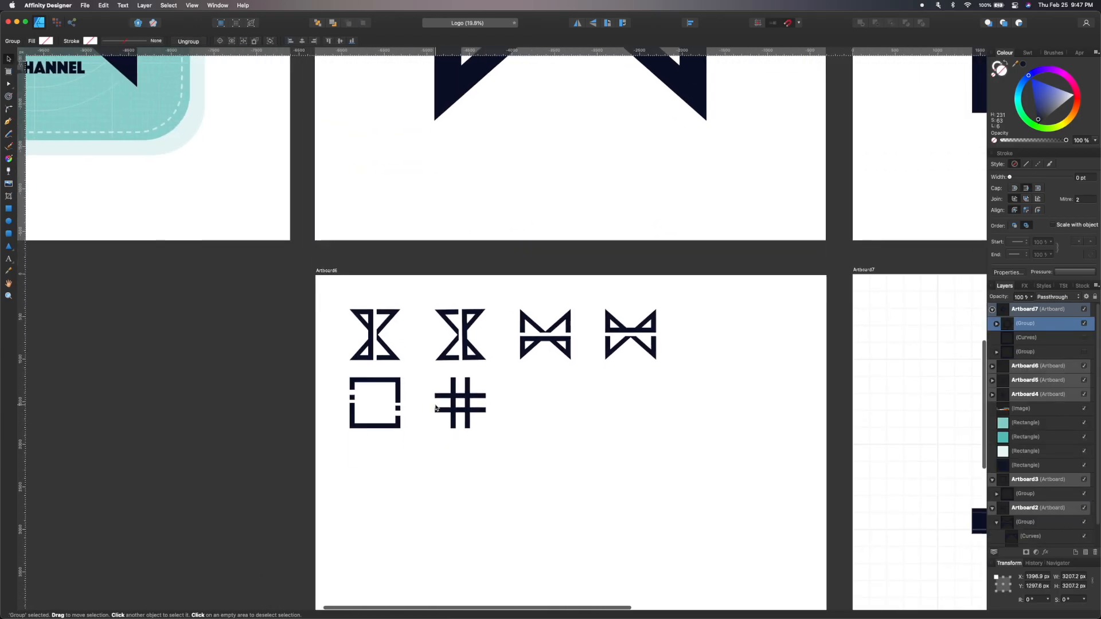
Paste the framed-cross icon into the collection artboard and scale it to about 600 px.
key(super+v)
scroll(596, 440, down, 3)
drag(698, 572, 546, 330)
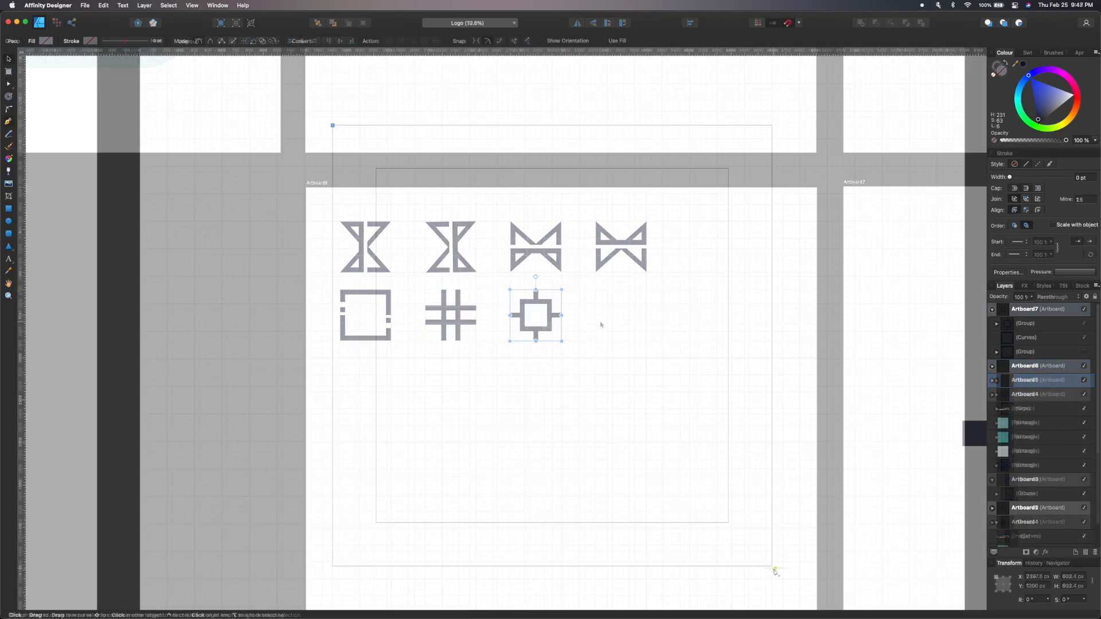
With the Pen tool, draw construction lines: both diagonals, a vertical centre line and a diamond through the edge midpoints.
click(773, 567)
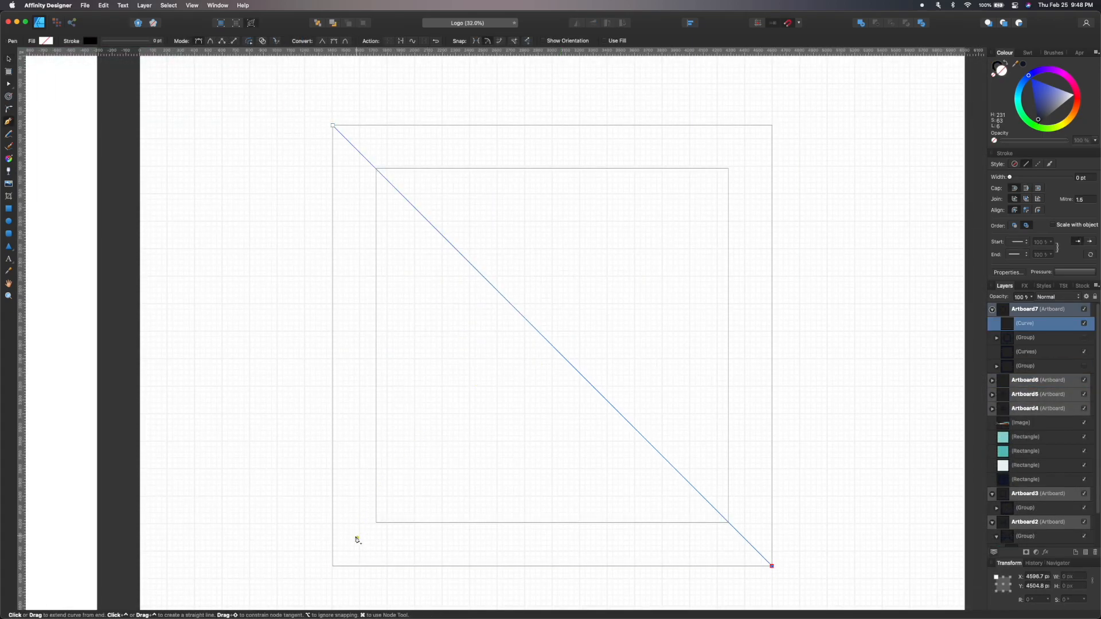
key(Escape)
click(772, 128)
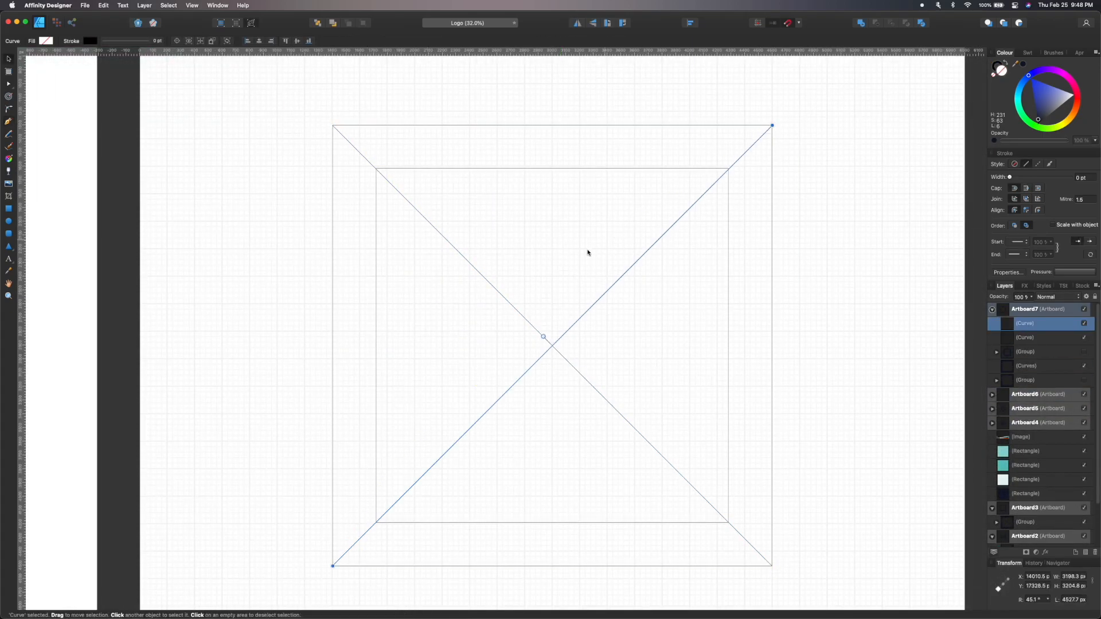
key(Escape)
click(552, 125)
click(552, 567)
key(Escape)
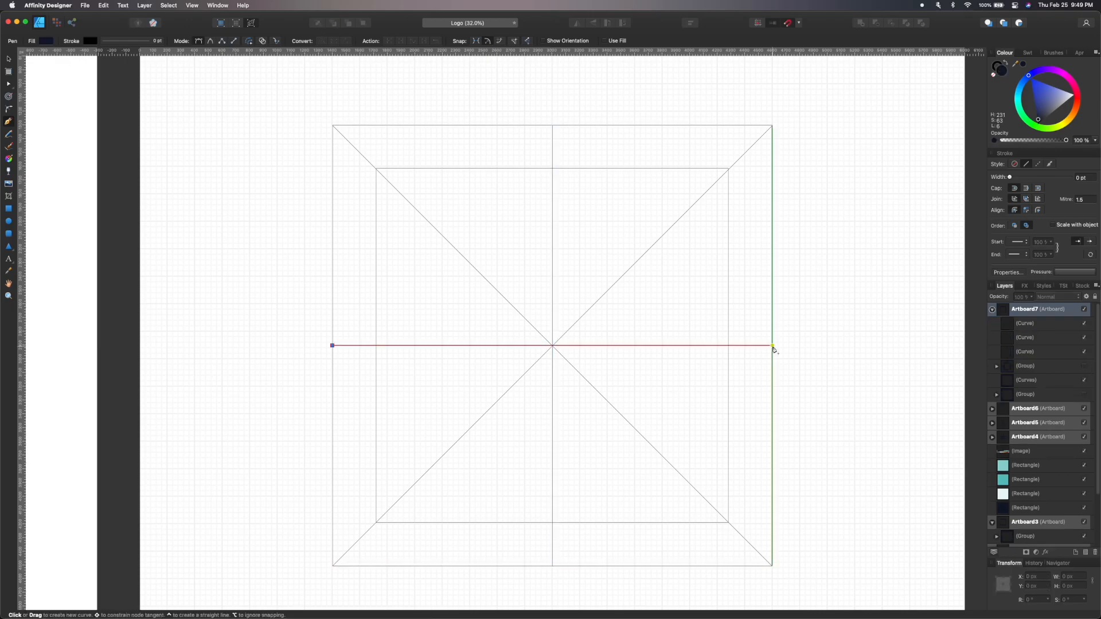
click(552, 125)
click(333, 345)
click(552, 567)
click(772, 346)
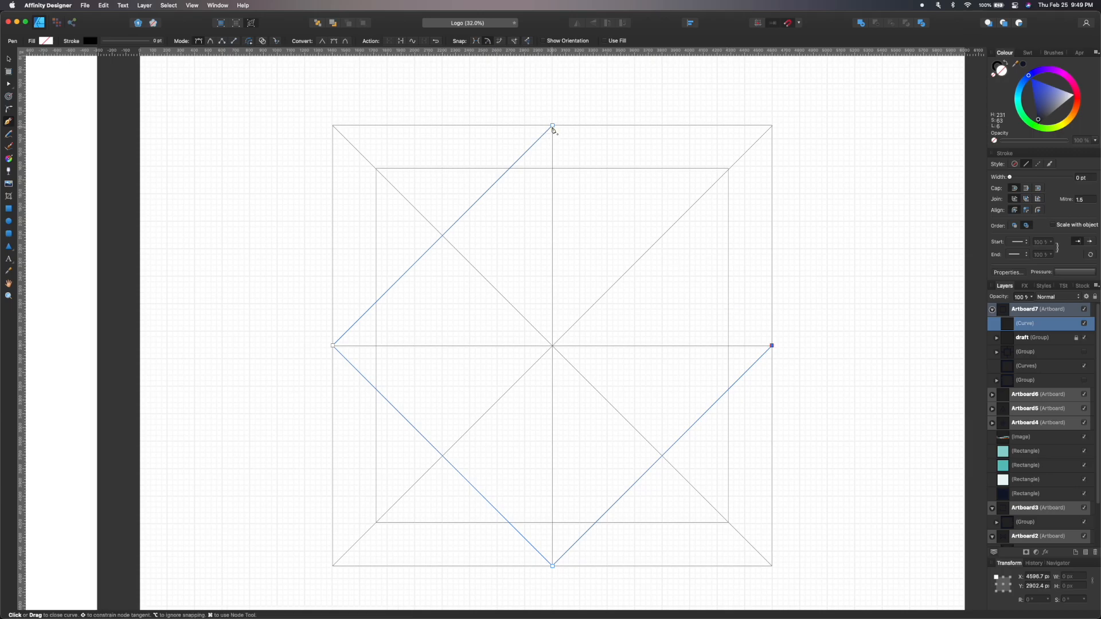
scroll(552, 175, up, 3)
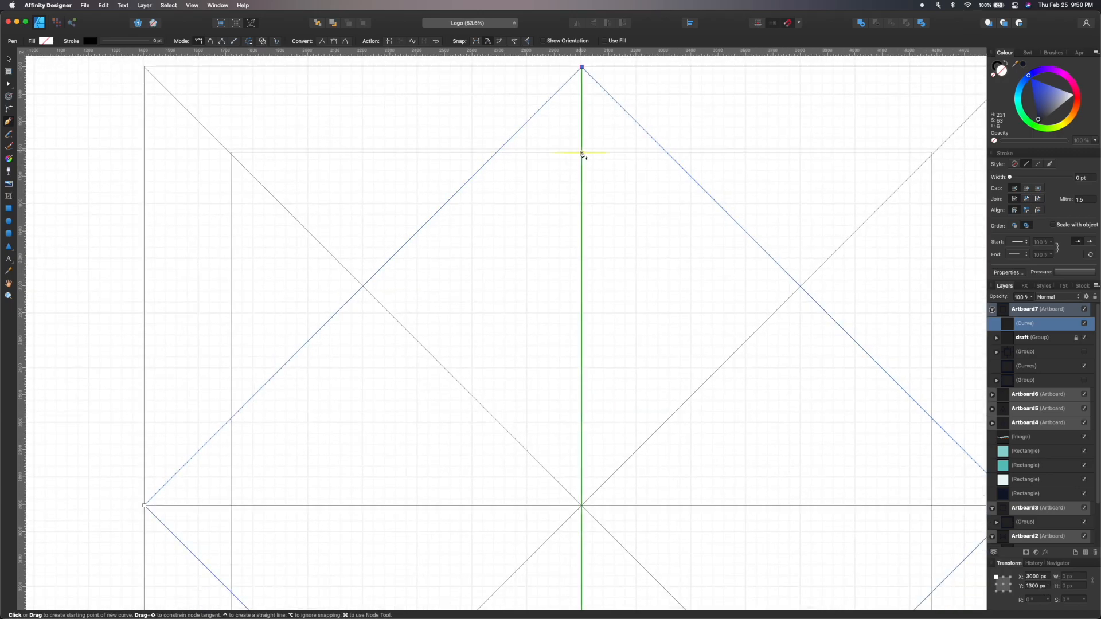
click(581, 154)
click(231, 505)
scroll(344, 490, down, 5)
scroll(898, 163, down, 3)
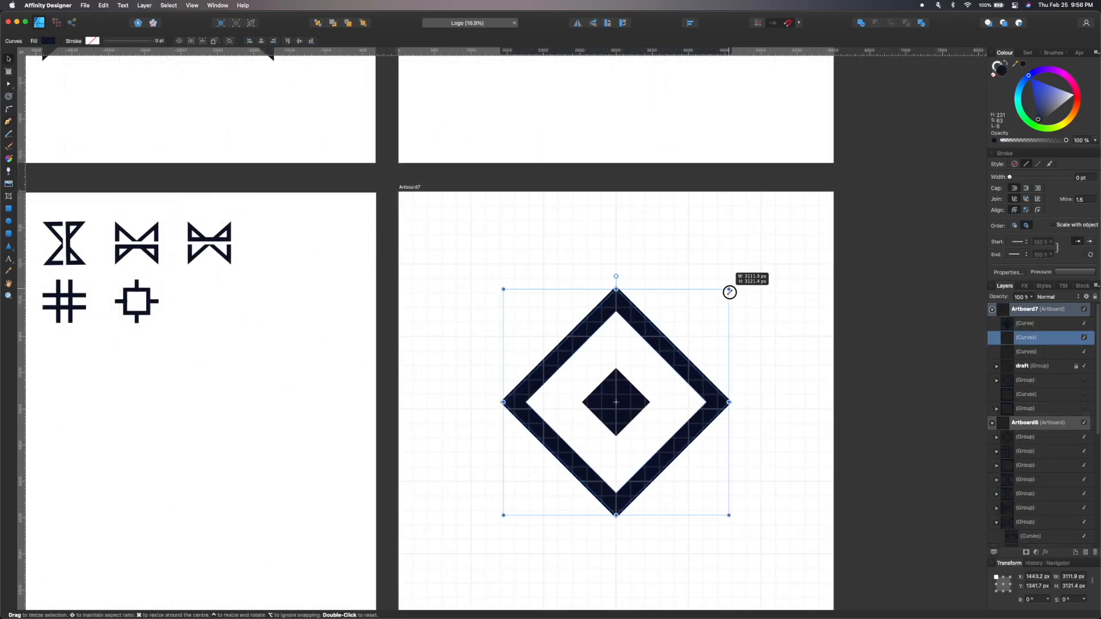
Draw three vertical bars over the guides, copying a short bar to the left side, and align them.
drag(729, 293, 728, 295)
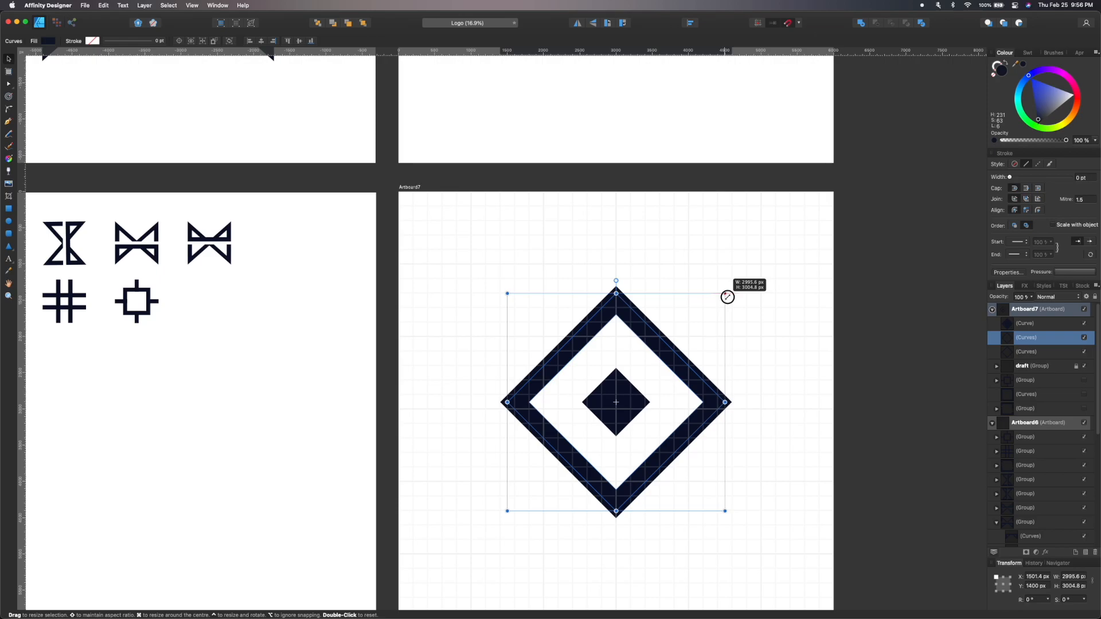
click(777, 357)
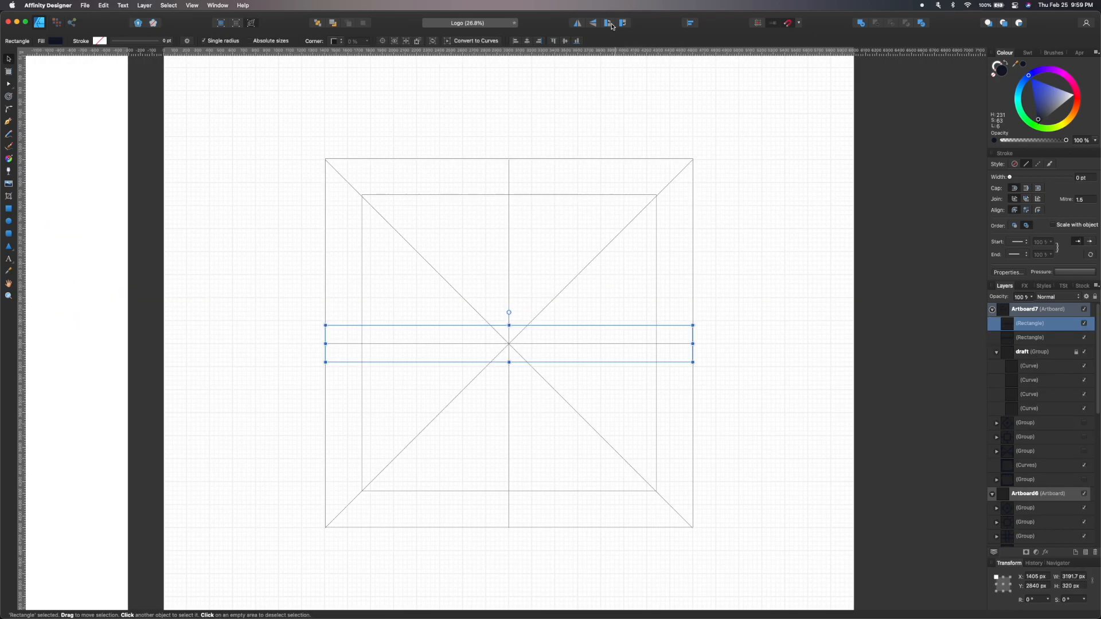
click(622, 24)
drag(528, 227, 610, 226)
drag(593, 159, 595, 223)
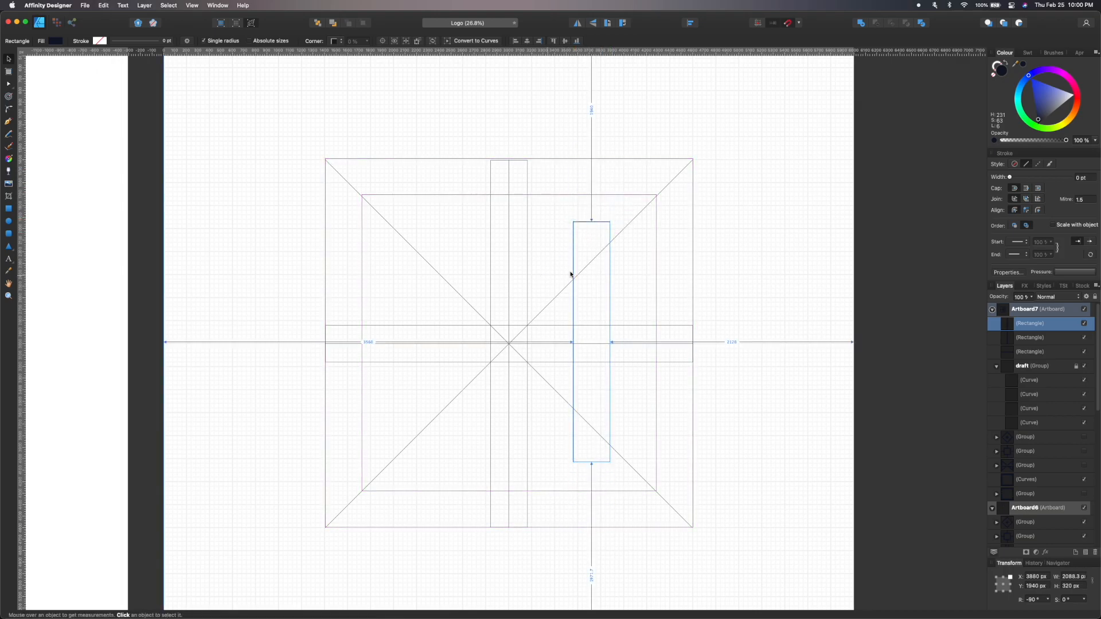
drag(574, 270, 405, 269)
shift+click(1030, 352)
click(690, 23)
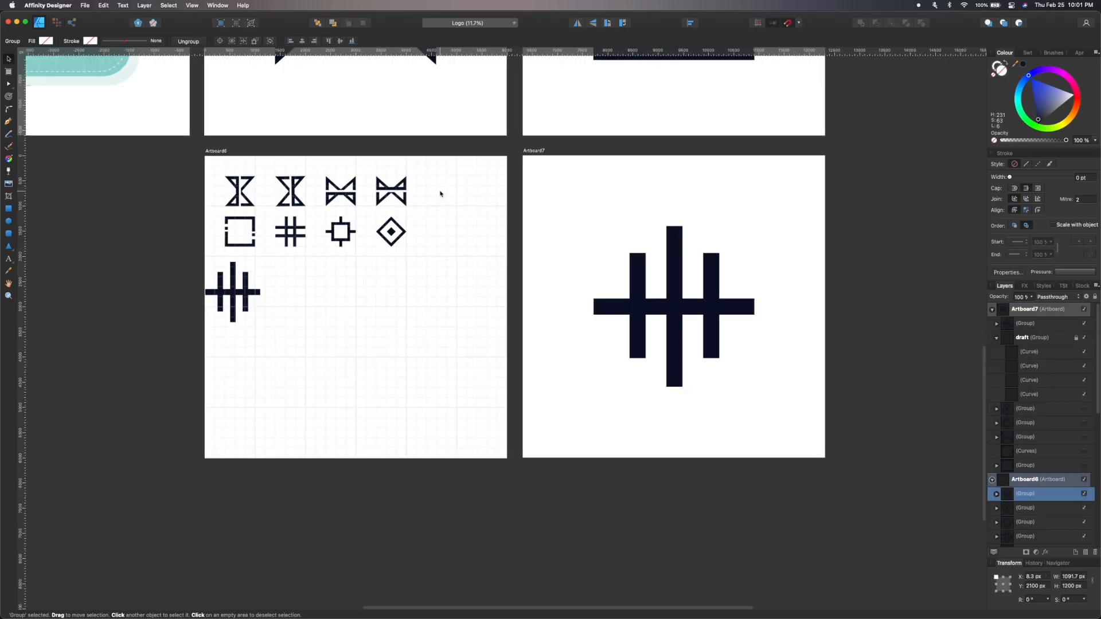
Place the three-bar icon into the collection artboard and scale it to about 600 px.
click(242, 315)
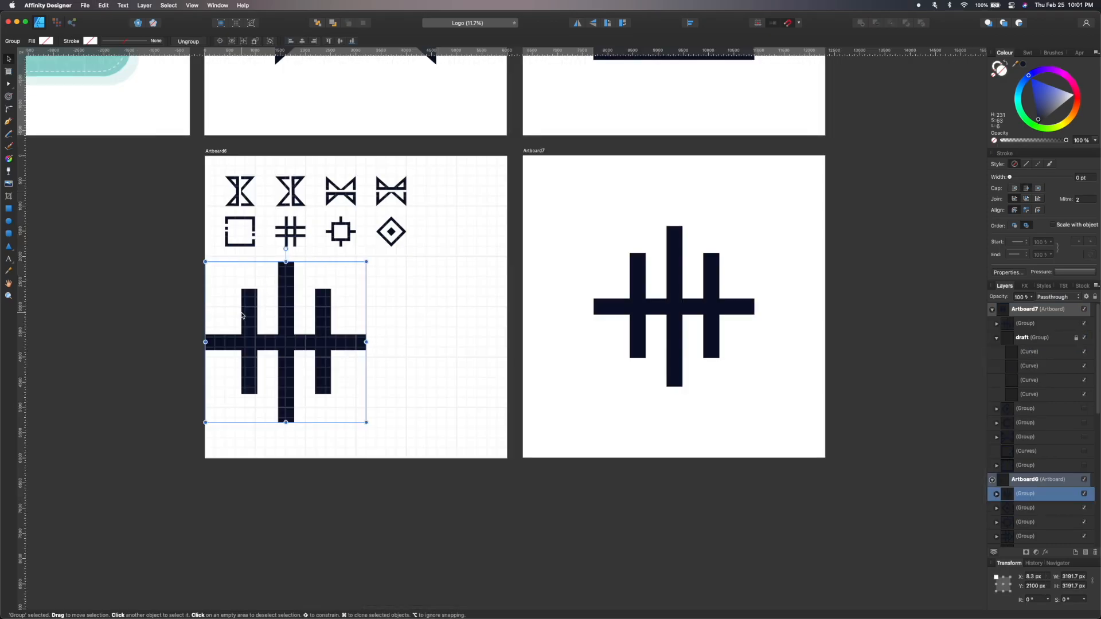
drag(242, 315, 359, 308)
drag(497, 407, 447, 209)
scroll(448, 208, up, 5)
drag(534, 276, 478, 196)
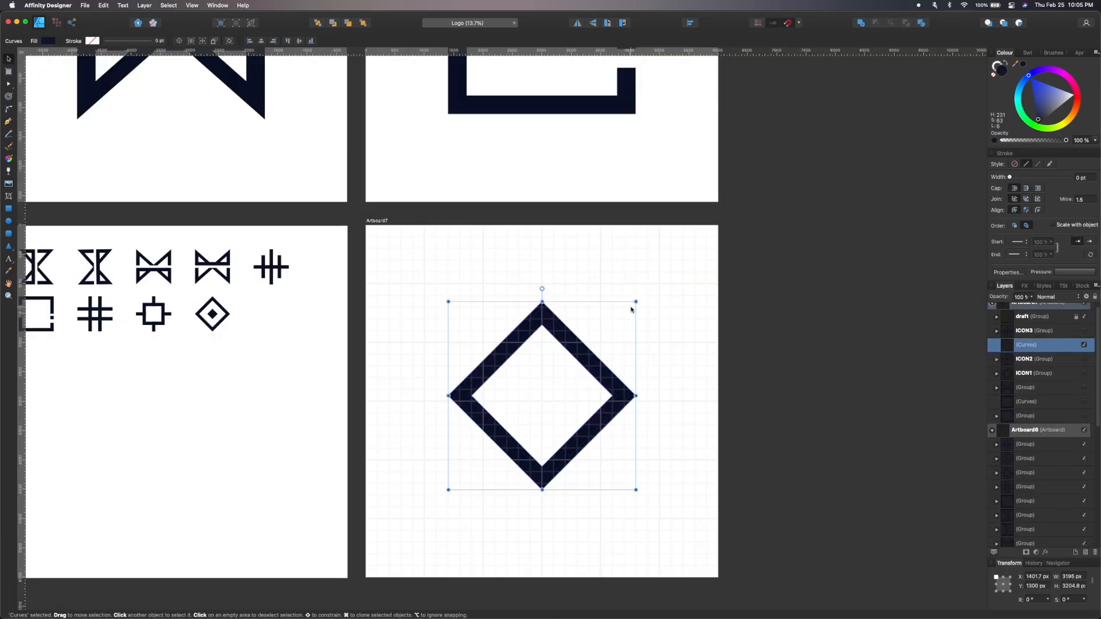
Duplicate the diamond frame and rotate the copy to form an eight-pointed star frame.
key(super+j)
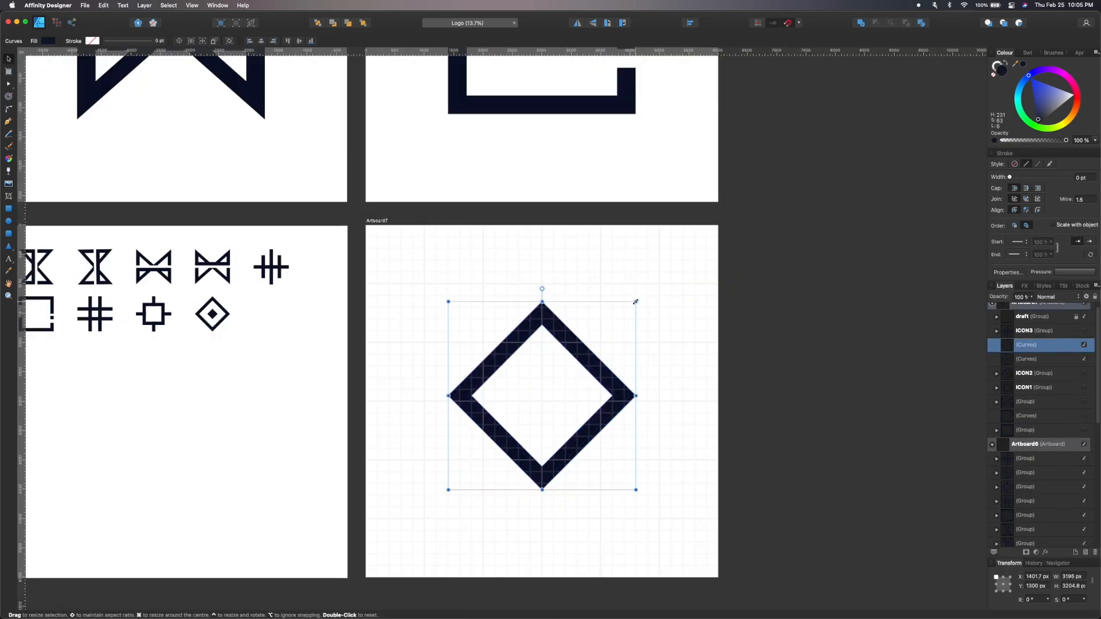
drag(542, 290, 612, 320)
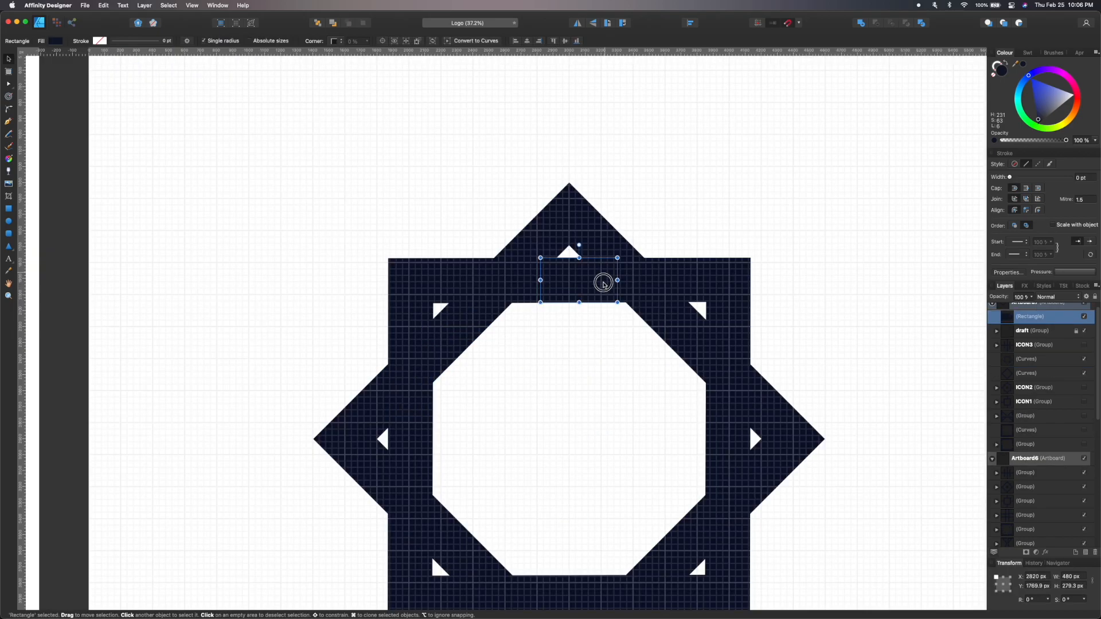
Draw a small centre rectangle, duplicate it and rotate the copy 90° into a plus sign.
mouse_move(603, 282)
mouse_down()
mouse_move(572, 468)
mouse_move(602, 433)
mouse_up()
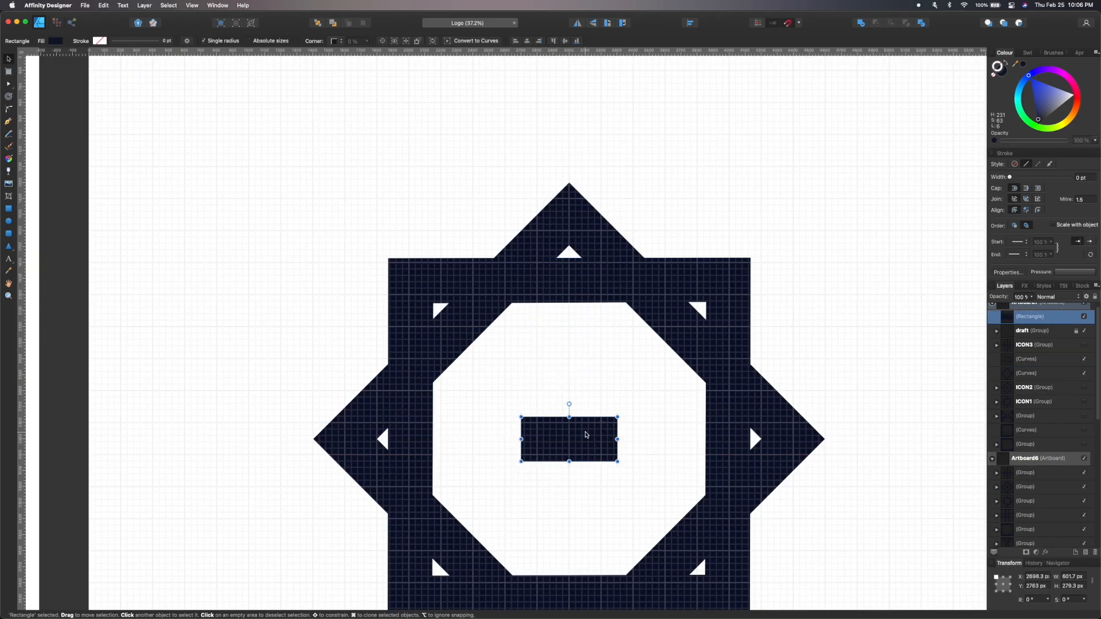
key(super+j)
click(623, 22)
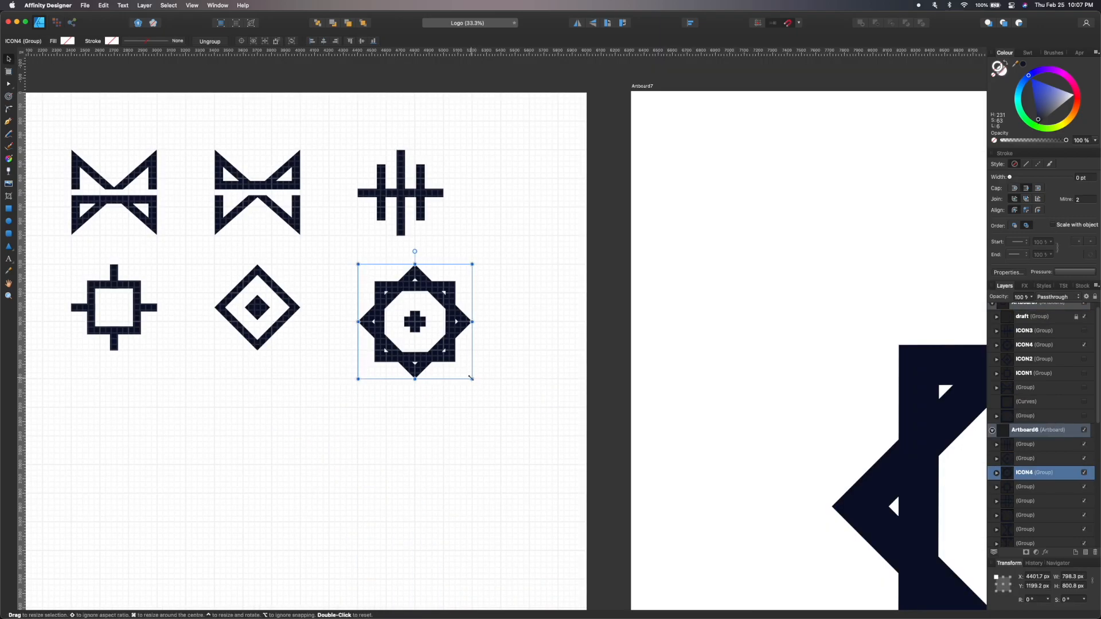
Scale the star icon copy on the collection artboard to about 600 px.
drag(470, 377, 447, 345)
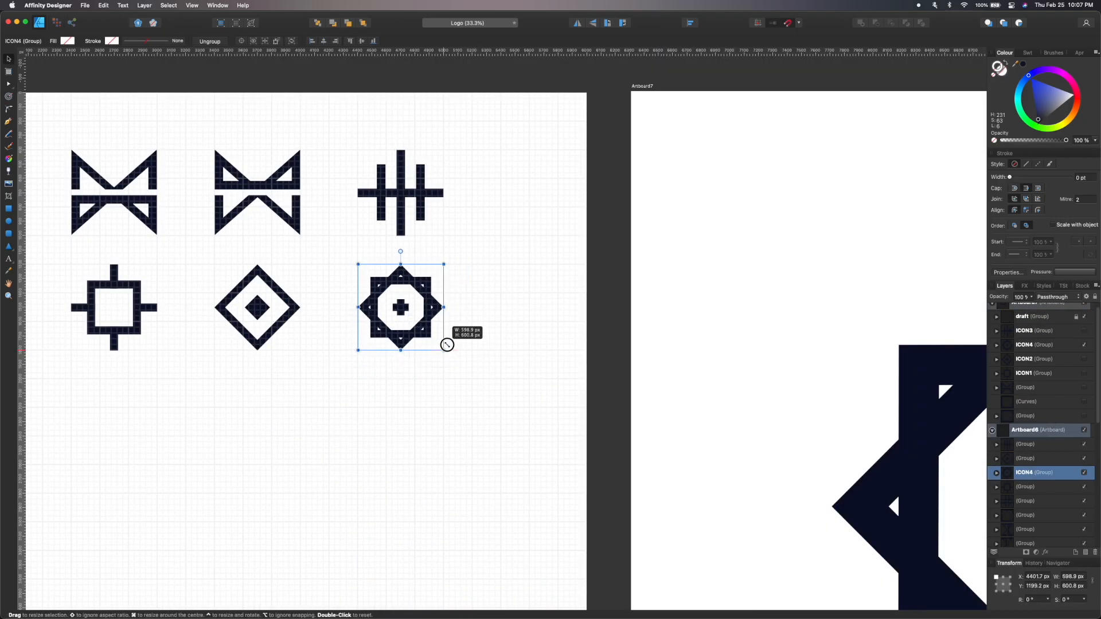
click(471, 381)
scroll(472, 381, down, 5)
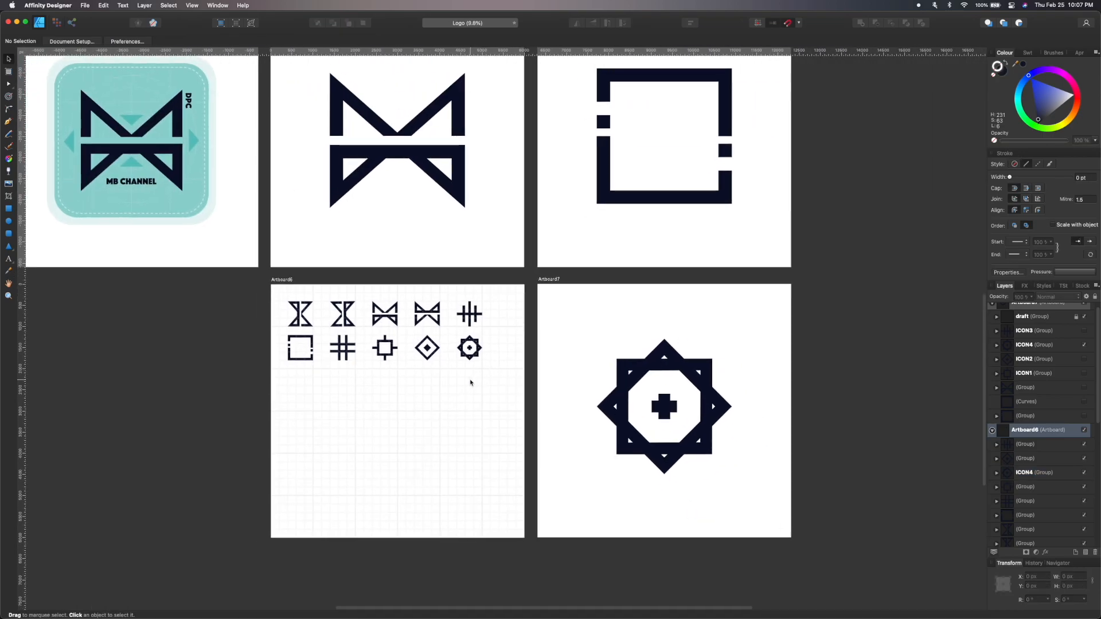
Draw concentric circles and crossing bars, and subtract them to form a circular target icon.
drag(636, 418, 814, 378)
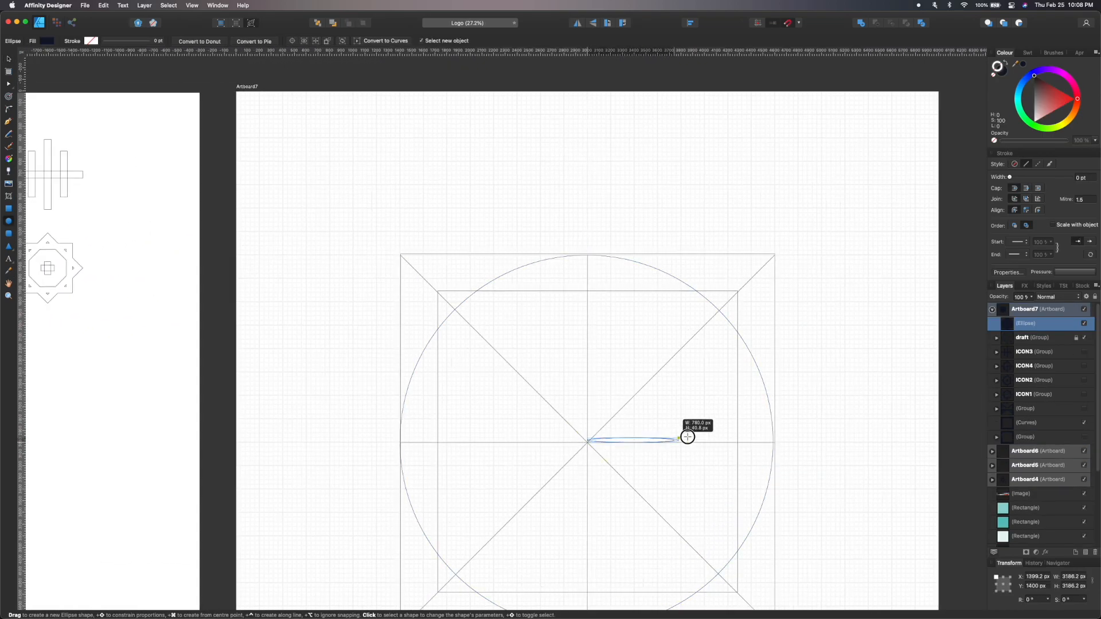
drag(688, 435, 831, 444)
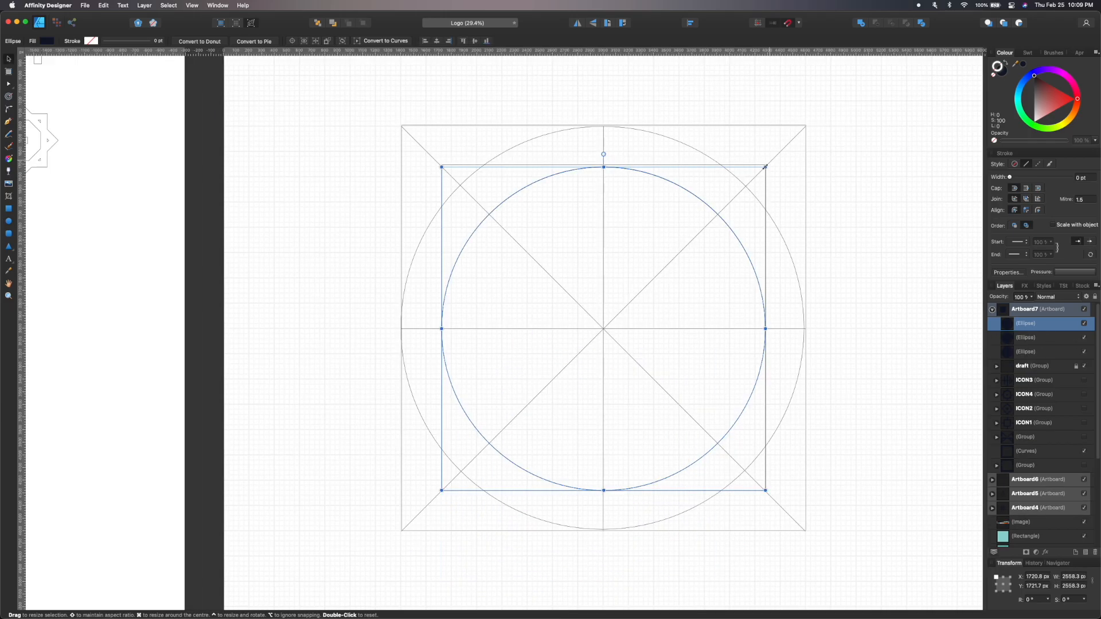
drag(771, 169, 668, 267)
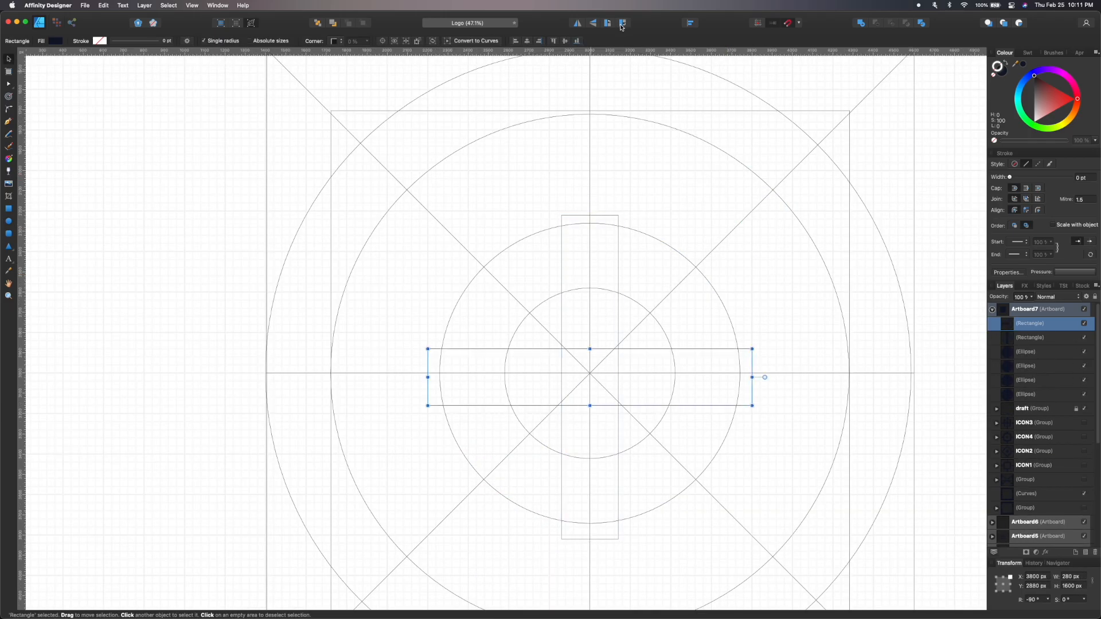
click(876, 23)
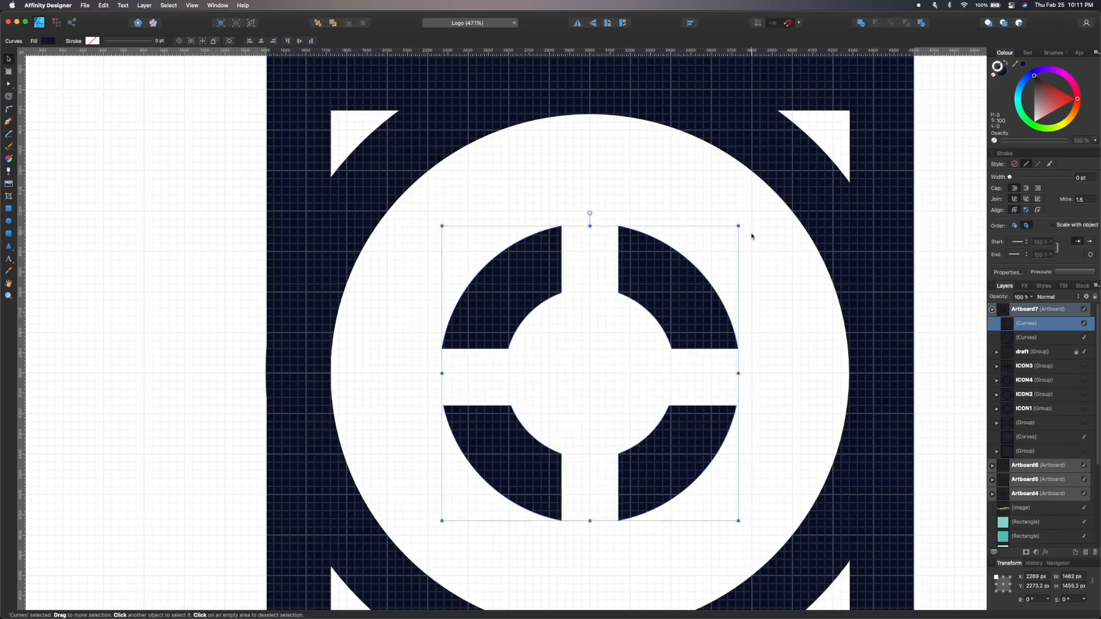
Scale the target icon copy to about 600 px on the collection artboard.
scroll(751, 236, down, 5)
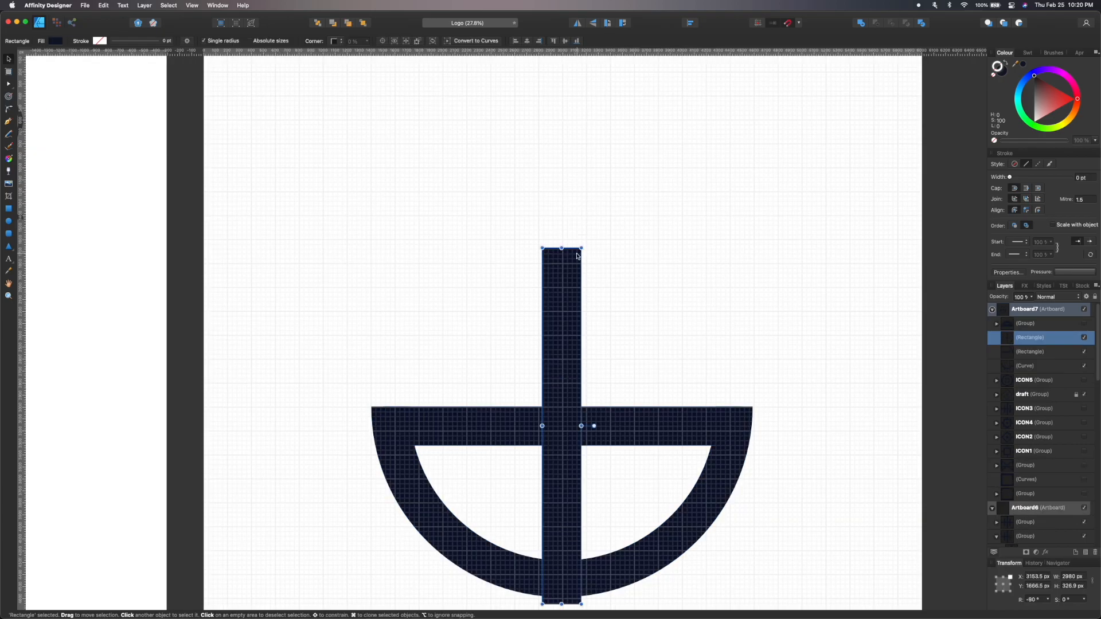
drag(545, 308, 507, 285)
scroll(521, 579, down, 4)
scroll(521, 579, up, 3)
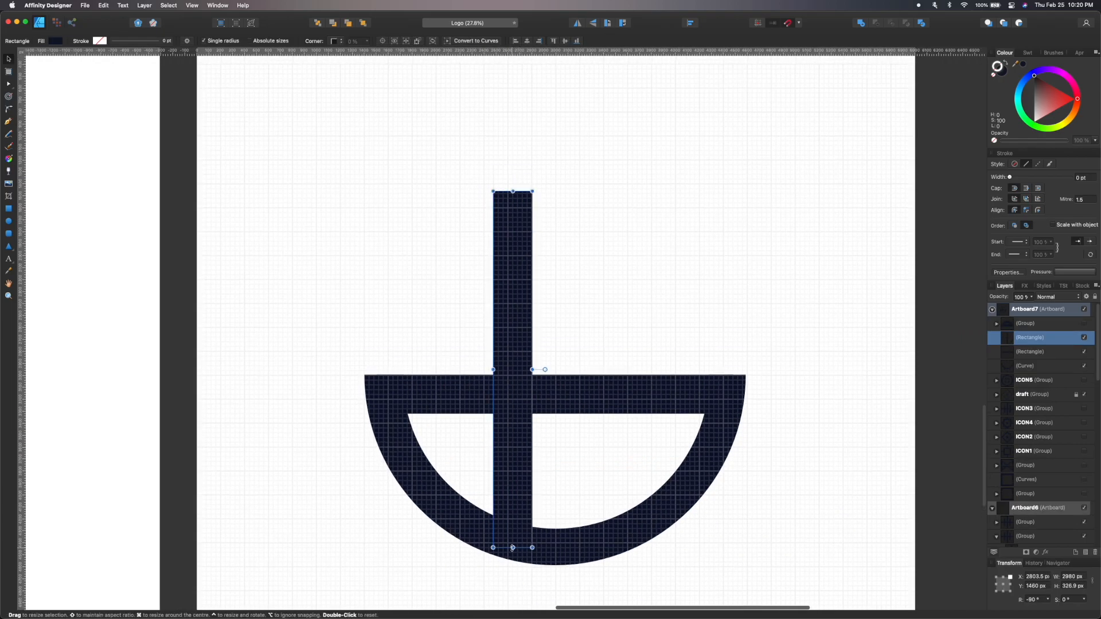
Shorten the vertical bars rising from the half-ring bowl shape.
drag(523, 548, 525, 421)
drag(514, 189, 516, 217)
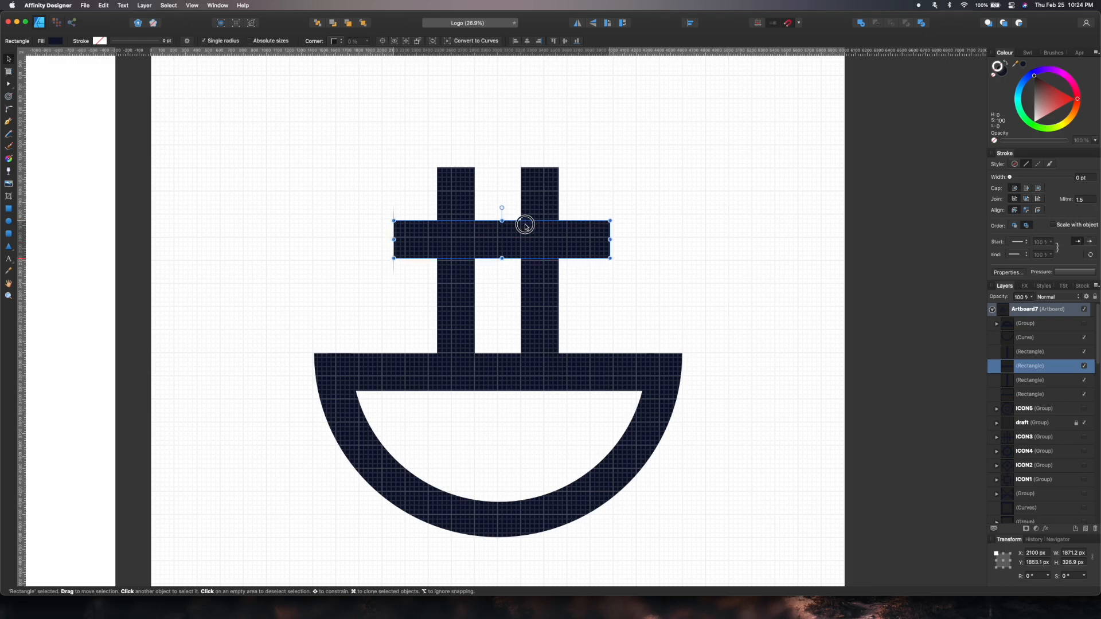
drag(526, 227, 526, 222)
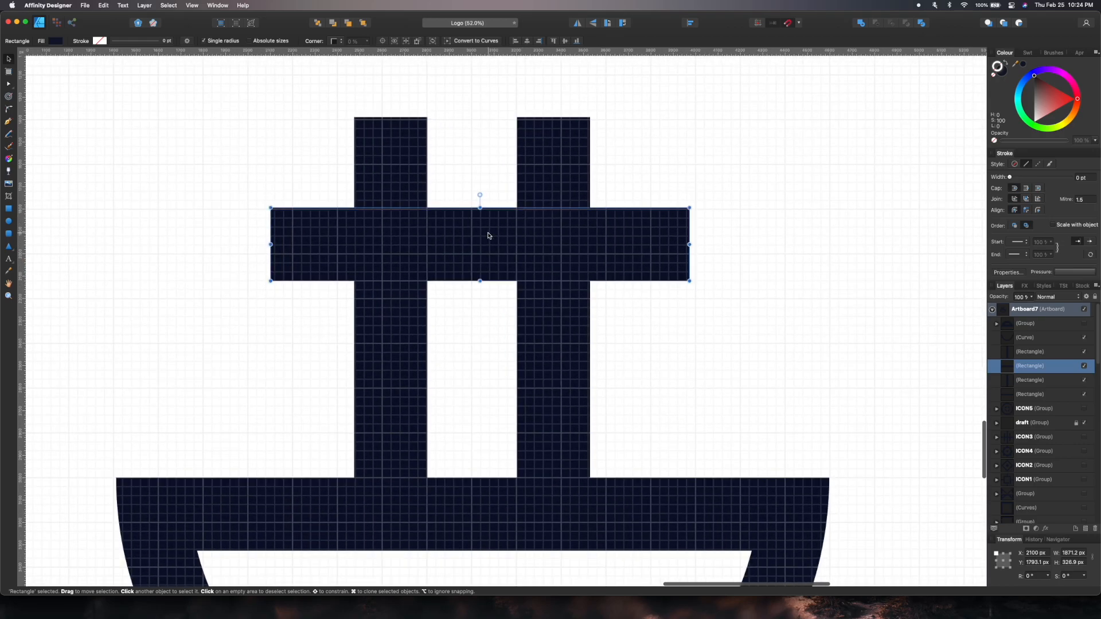
drag(490, 236, 490, 219)
Subtract the horizontal rectangle from the bars to separate two dots above the stems.
shift+click(390, 372)
shift+click(553, 373)
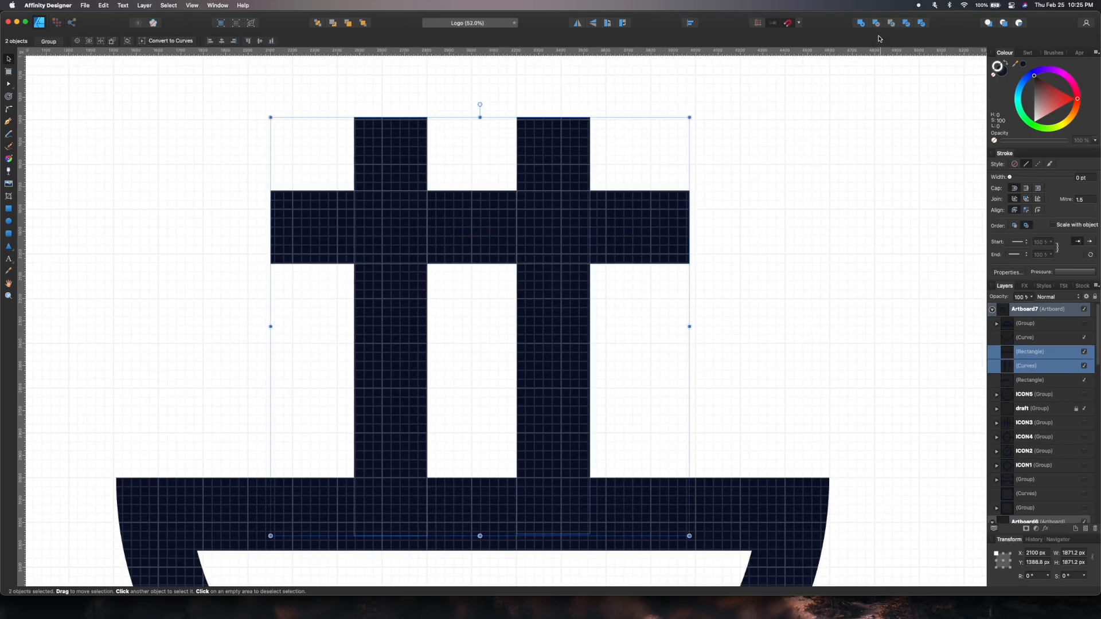
click(877, 23)
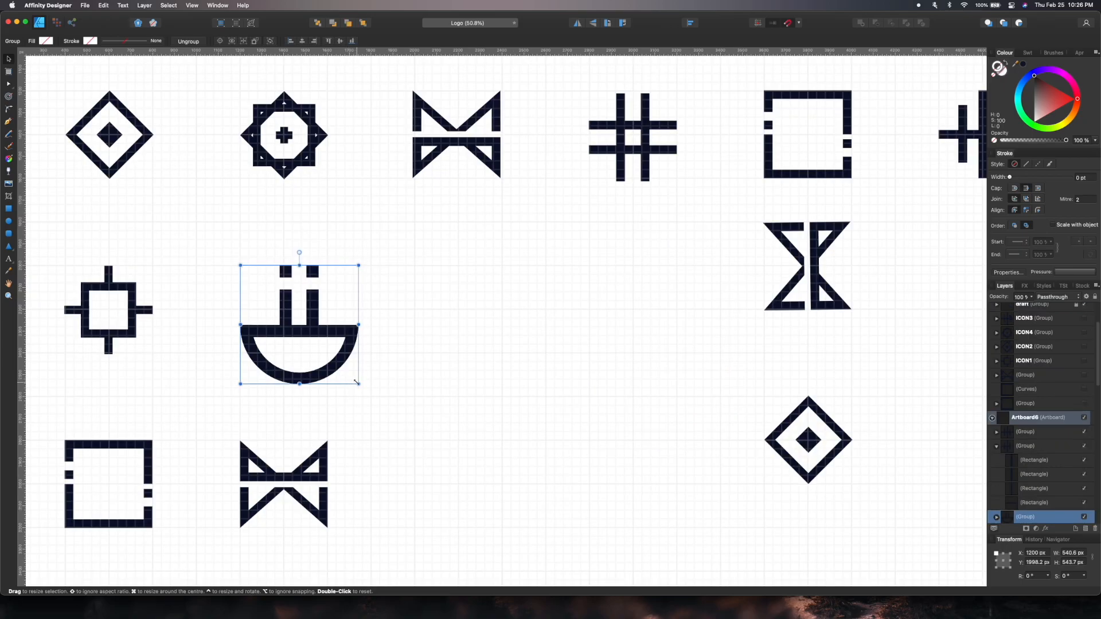
Arrange copies of all the icons, including the new bowl icon, into a grid on the collection artboard.
drag(357, 382, 327, 352)
drag(820, 283, 822, 327)
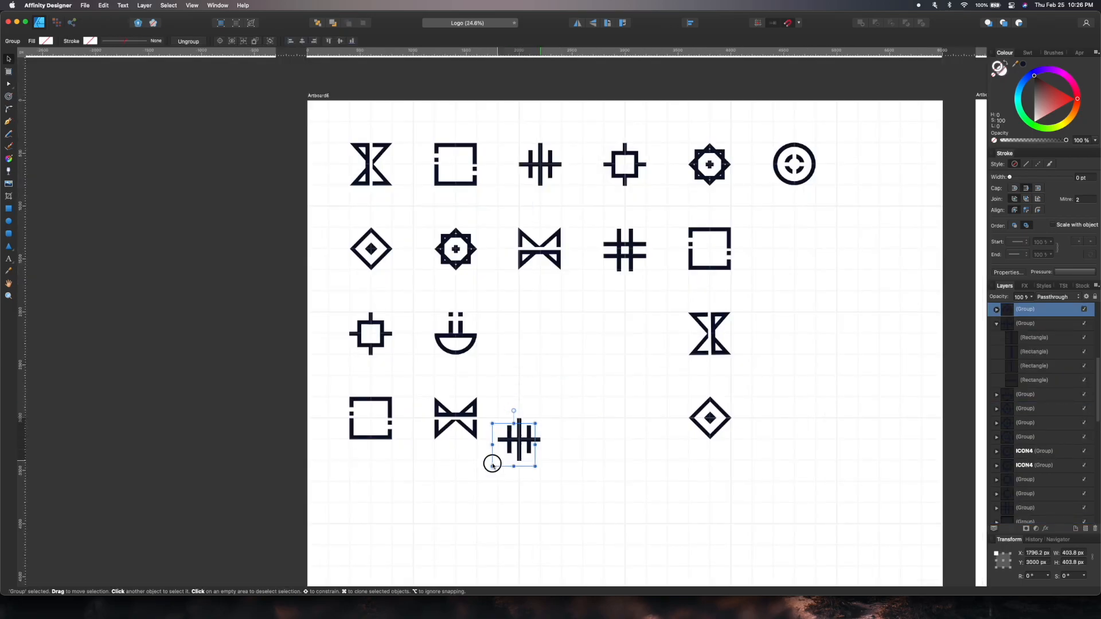
drag(491, 460, 449, 506)
click(455, 332)
drag(456, 333, 794, 249)
click(637, 265)
drag(791, 405, 807, 437)
scroll(806, 438, down, 1)
scroll(807, 438, right, 2)
mouse_move(419, 231)
mouse_down()
mouse_move(510, 404)
mouse_move(585, 492)
mouse_up()
drag(329, 231, 500, 309)
click(338, 303)
drag(572, 412, 761, 469)
drag(336, 374, 666, 459)
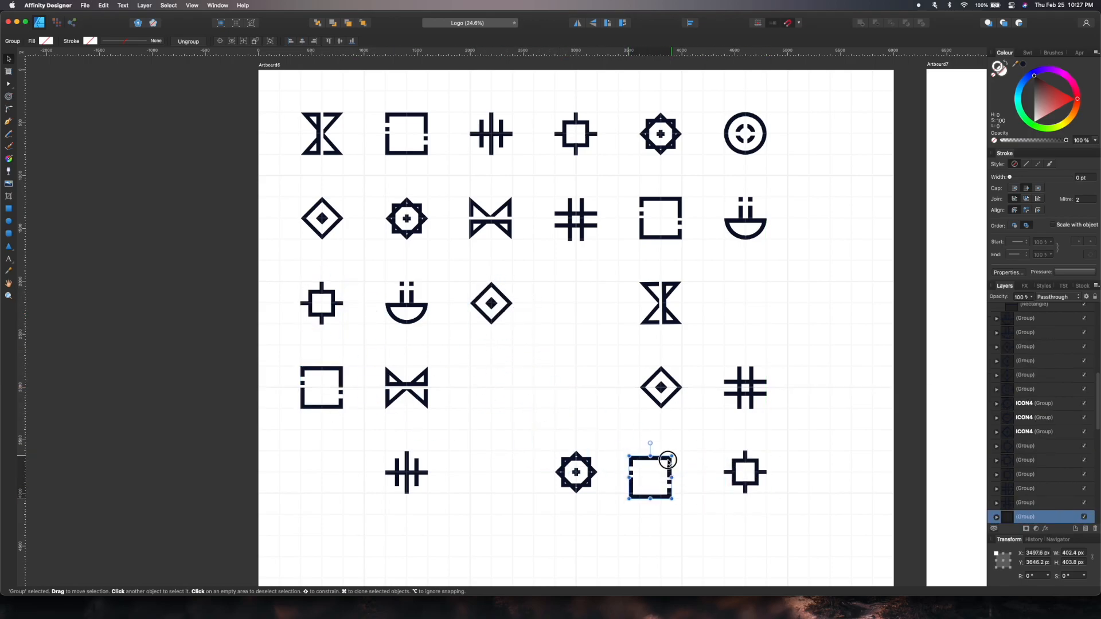
Rearrange two icons within the grid on the collection artboard.
scroll(678, 459, down, 3)
drag(681, 248, 480, 519)
click(553, 244)
drag(436, 446, 360, 528)
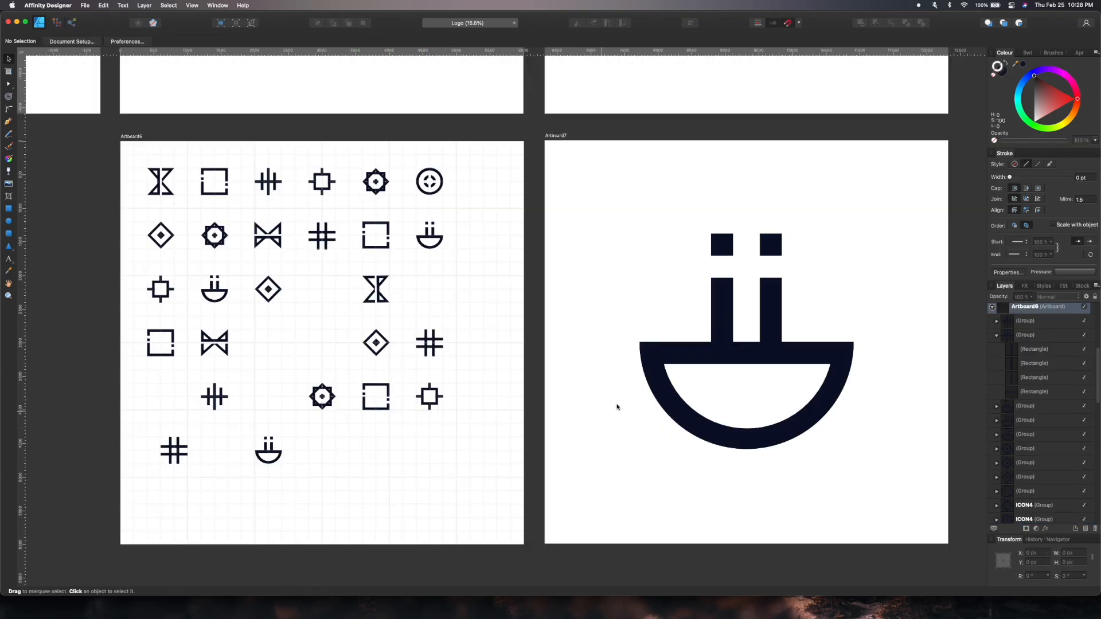
scroll(651, 394, right, 5)
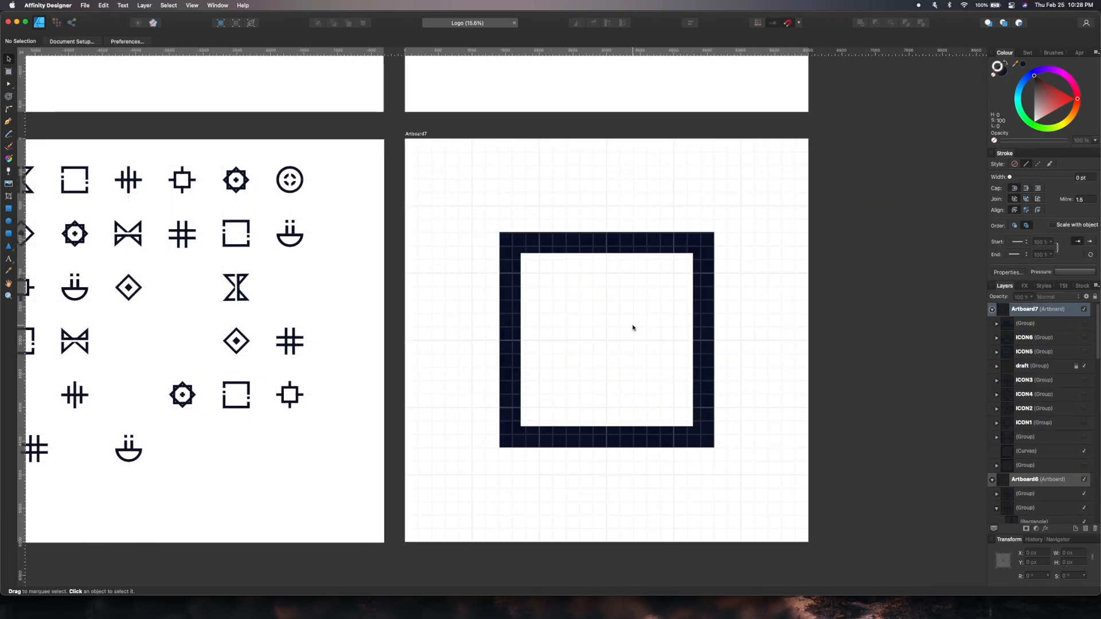
Build a new crosshair icon on Artboard7, drawing bars with the Rectangle tool around a ring in outline view.
scroll(633, 327, up, 3)
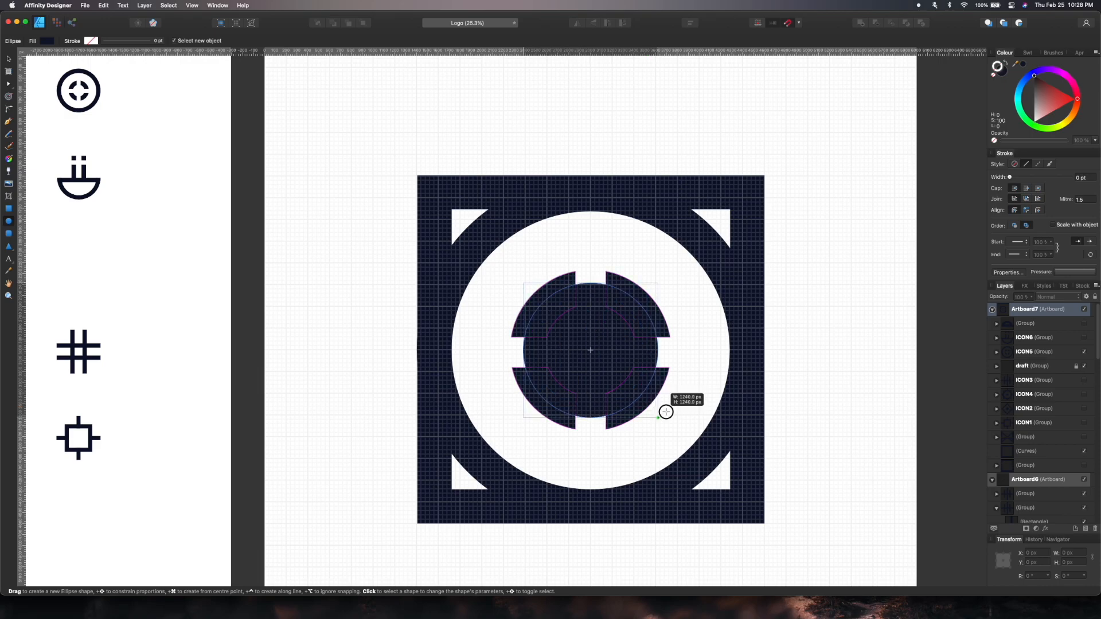
drag(664, 410, 678, 424)
drag(671, 270, 691, 251)
key(super+y)
drag(591, 350, 661, 302)
scroll(583, 258, up, 3)
key(m)
drag(559, 115, 620, 316)
key(v)
drag(603, 210, 623, 442)
scroll(609, 210, down, 3)
drag(617, 435, 617, 435)
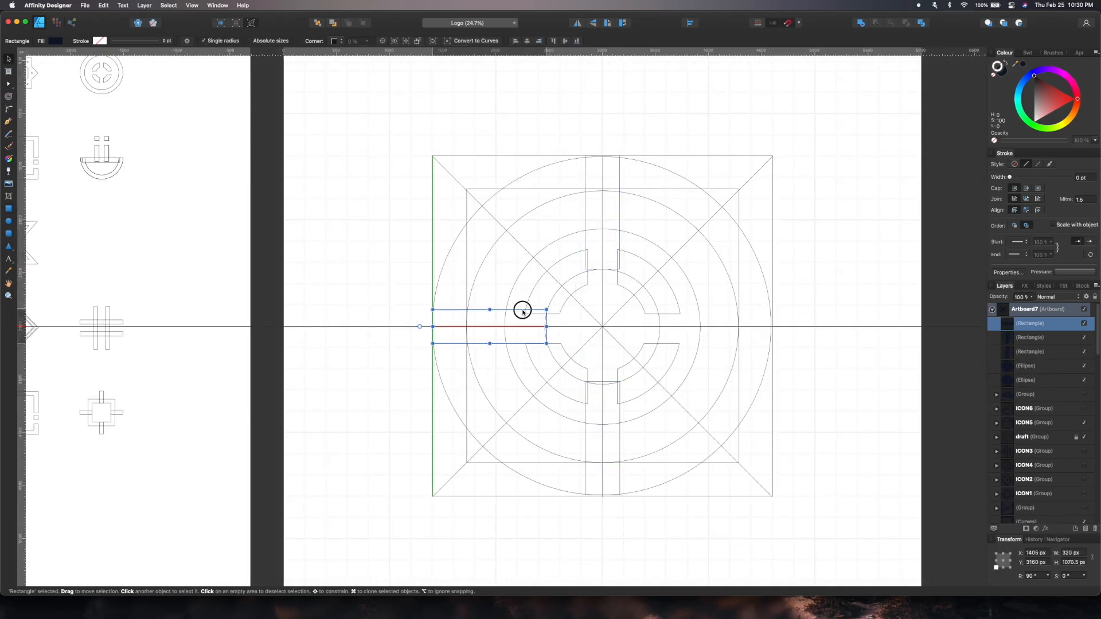
drag(523, 312, 750, 315)
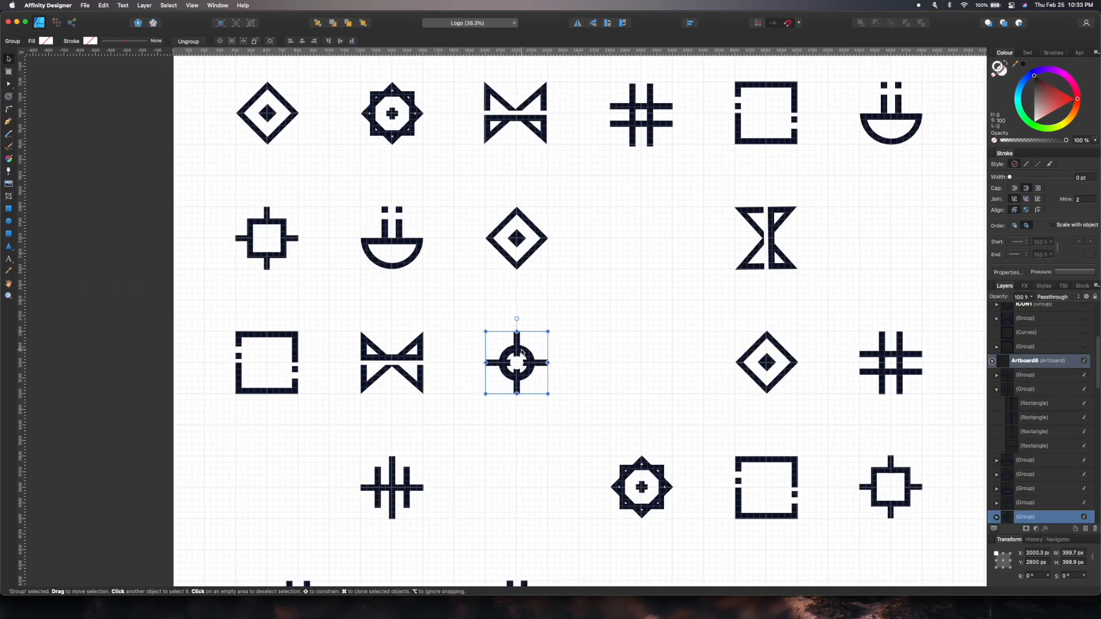
Scale the crosshair icon copy to about 400 px and place it in the collection grid.
drag(516, 363, 899, 225)
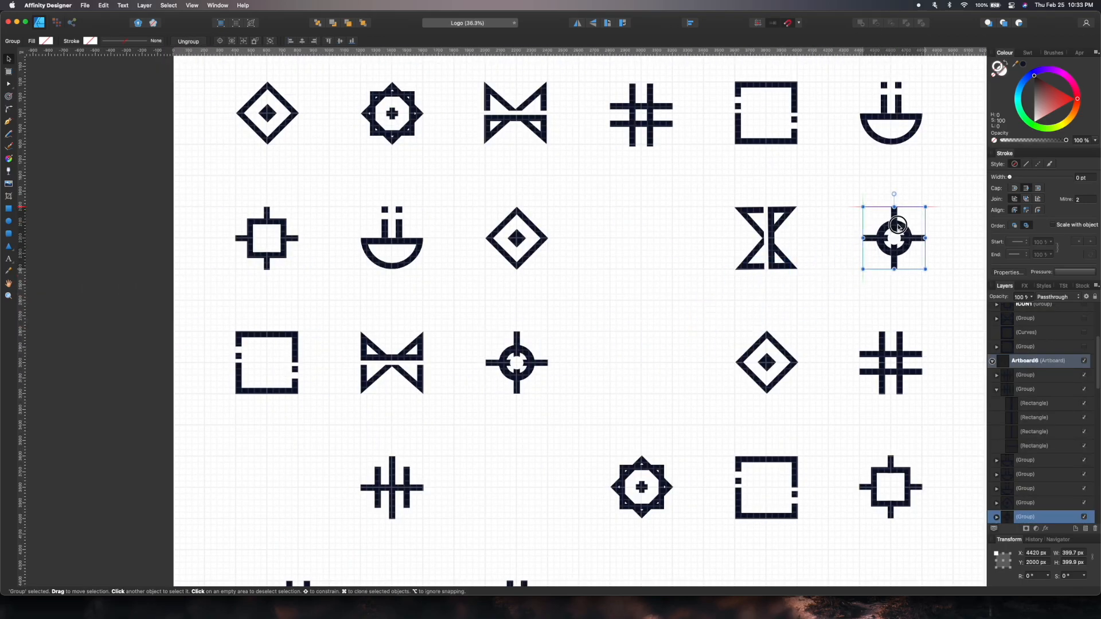
scroll(774, 305, down, 5)
scroll(774, 304, up, 1)
drag(519, 157, 769, 408)
click(634, 381)
Place additional copies of the crosshair icon into empty cells of the collection grid.
scroll(634, 381, down, 5)
scroll(634, 380, up, 1)
scroll(634, 381, right, 1)
click(596, 354)
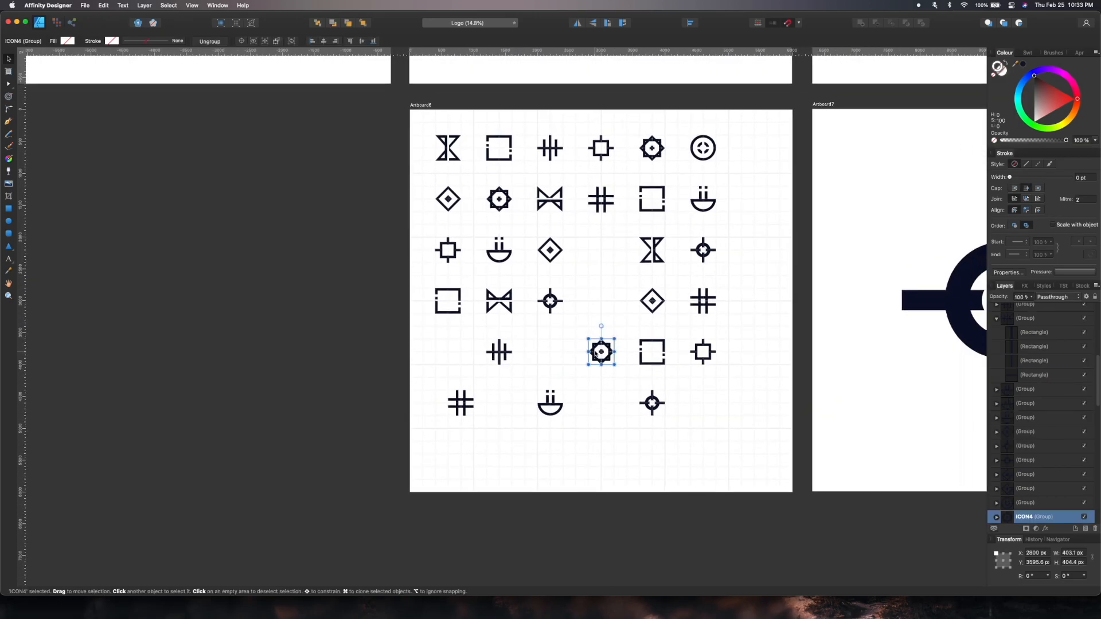
click(676, 375)
scroll(677, 367, up, 5)
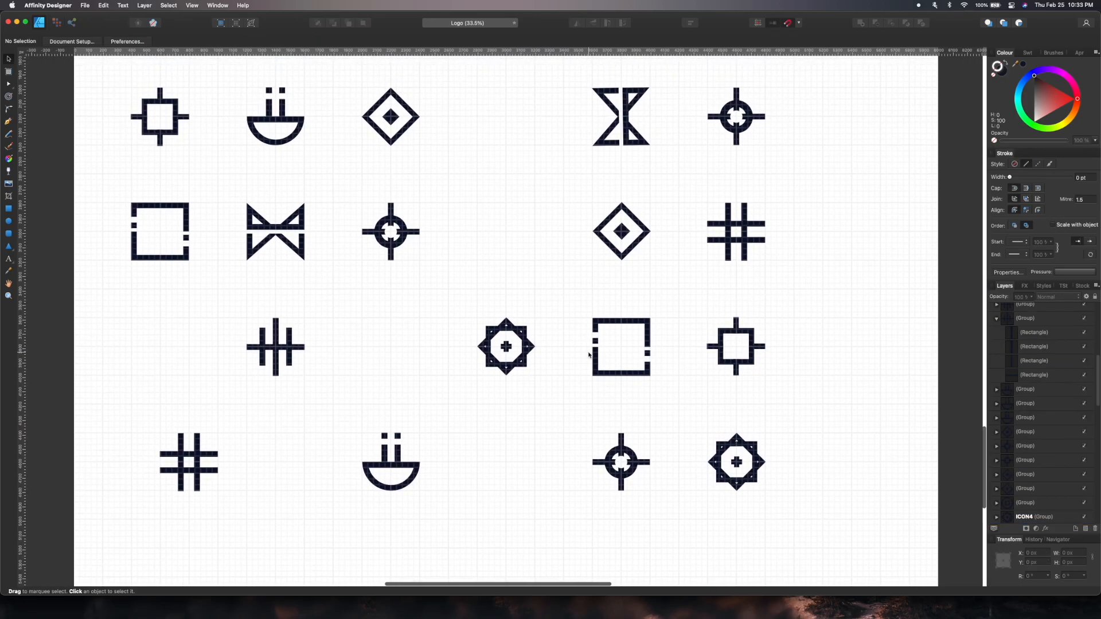
Move and copy icons, including the circle icon, into the empty cells of the collection grid.
scroll(591, 354, down, 3)
click(463, 281)
scroll(471, 283, up, 3)
drag(543, 142, 390, 532)
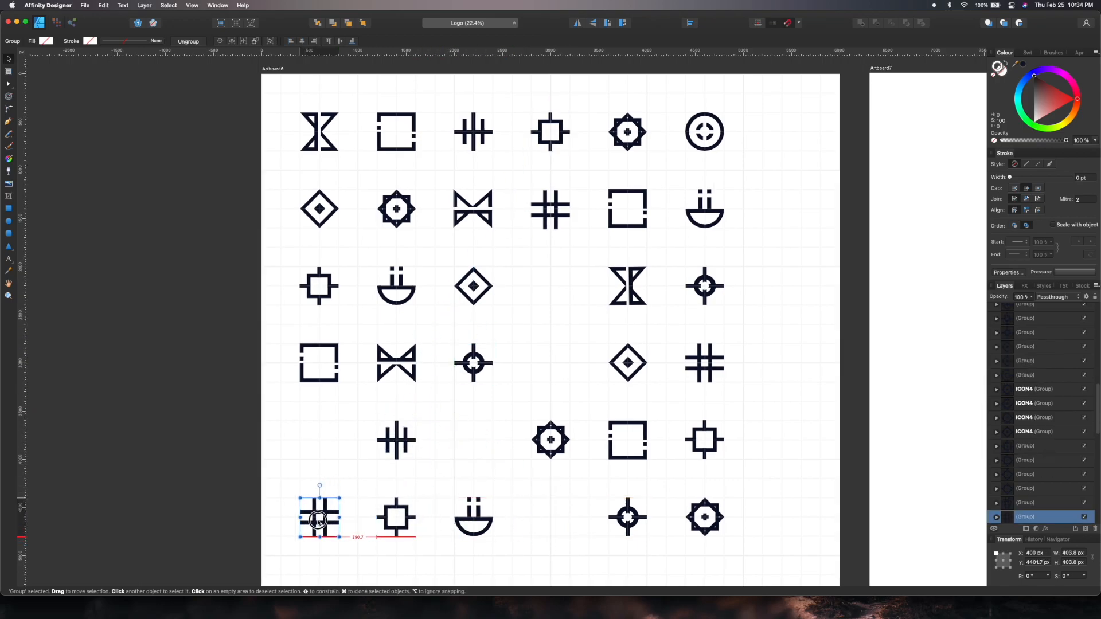
click(315, 477)
scroll(315, 477, down, 5)
scroll(314, 477, up, 4)
drag(638, 167, 508, 373)
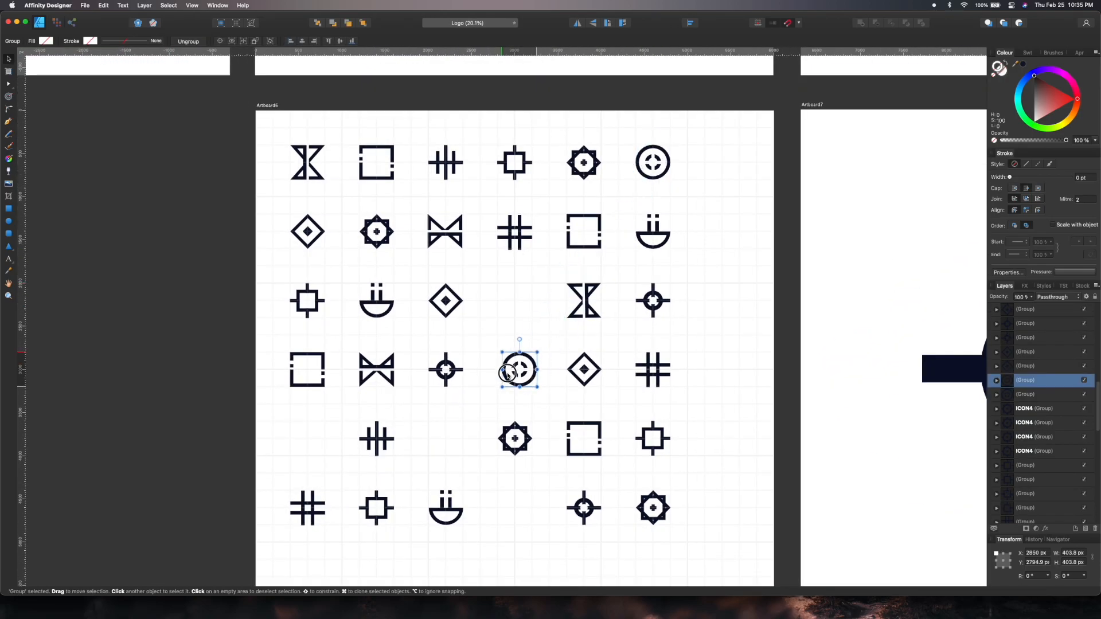
drag(401, 392, 296, 443)
Rearrange the icons to complete a full six-by-six grid on the collection artboard.
click(451, 166)
drag(485, 262, 521, 388)
click(311, 235)
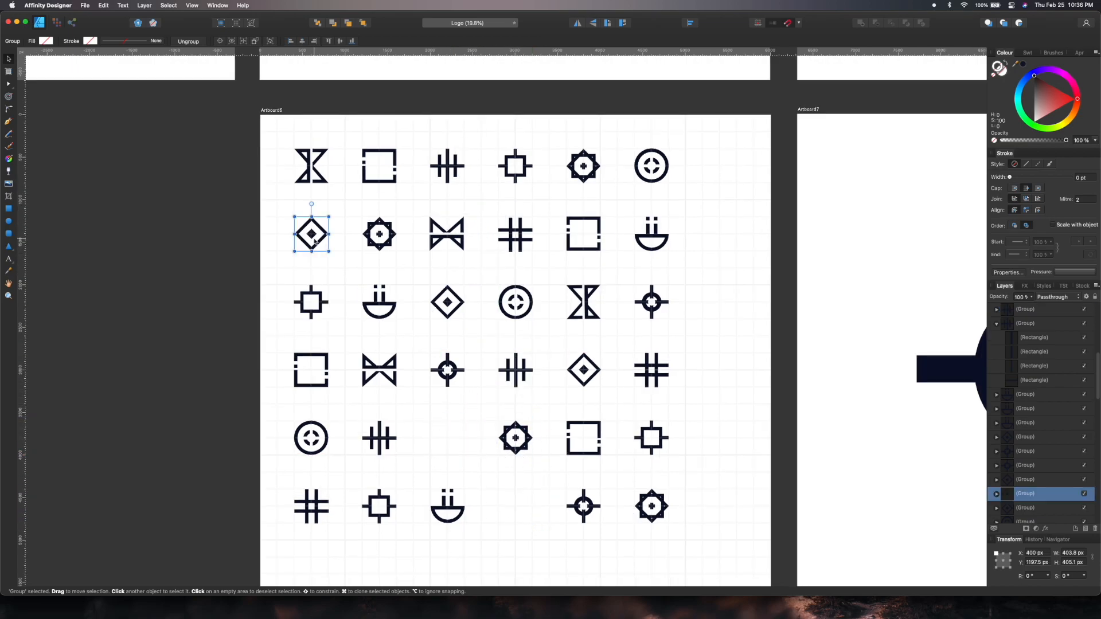
drag(311, 235, 518, 509)
click(480, 471)
click(312, 237)
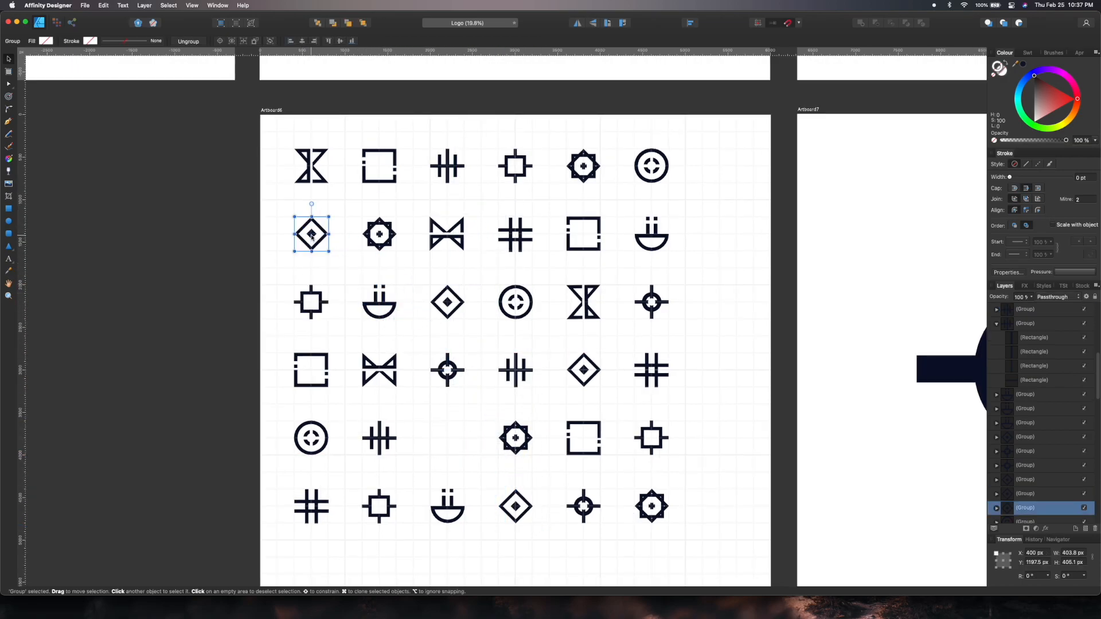
key(super+z)
click(468, 503)
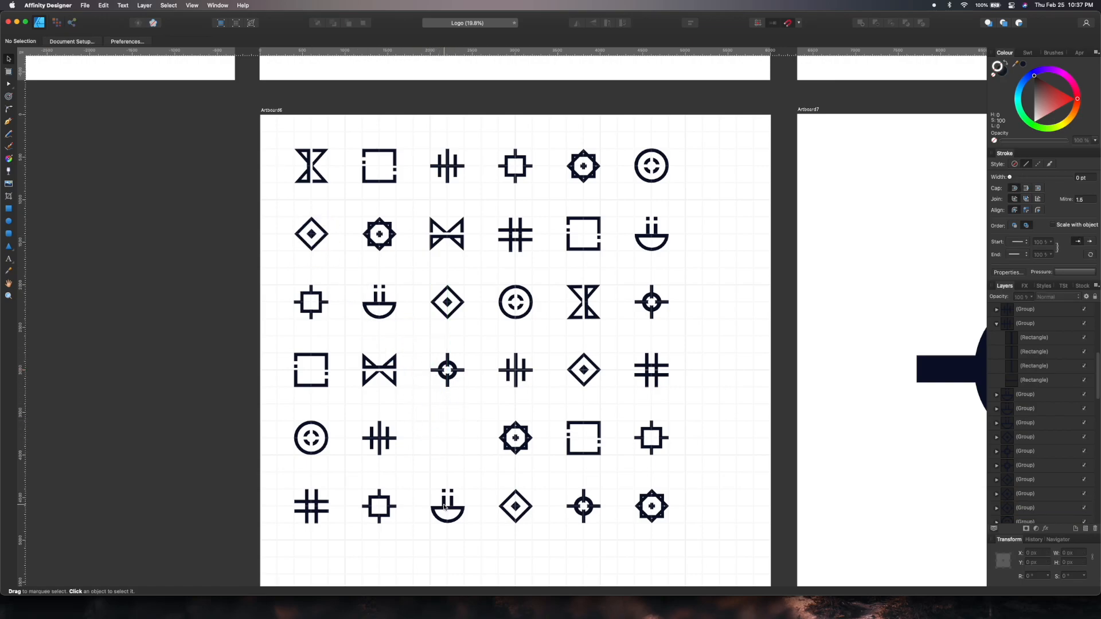
drag(445, 507, 447, 442)
drag(481, 478, 515, 507)
click(384, 368)
drag(463, 412, 566, 488)
Select all the icons in the collection grid.
scroll(588, 505, down, 5)
drag(402, 290, 634, 531)
drag(532, 310, 551, 329)
scroll(553, 330, up, 5)
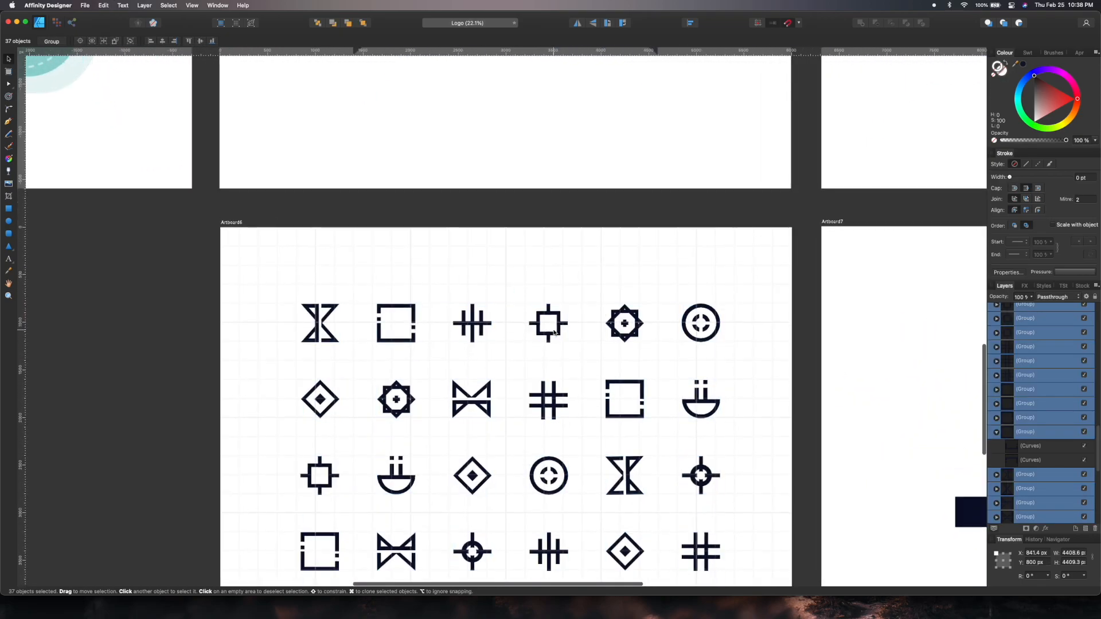
scroll(554, 332, down, 5)
drag(561, 224, 557, 238)
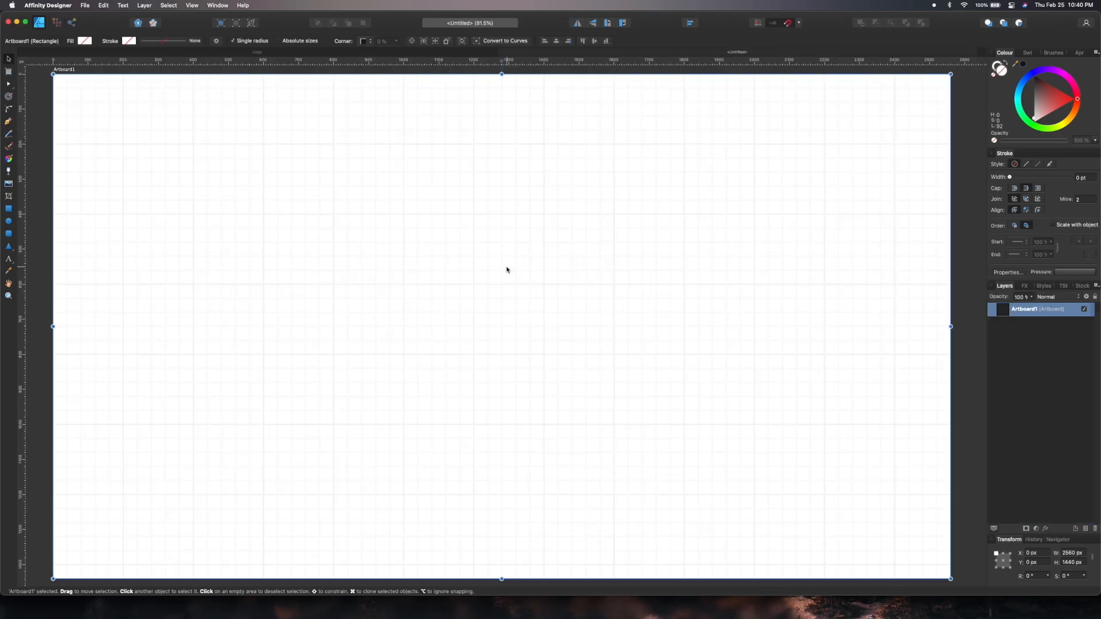
Group the pasted icons in the new document and scale the group to 400 px.
scroll(507, 270, down, 3)
scroll(508, 267, up, 1)
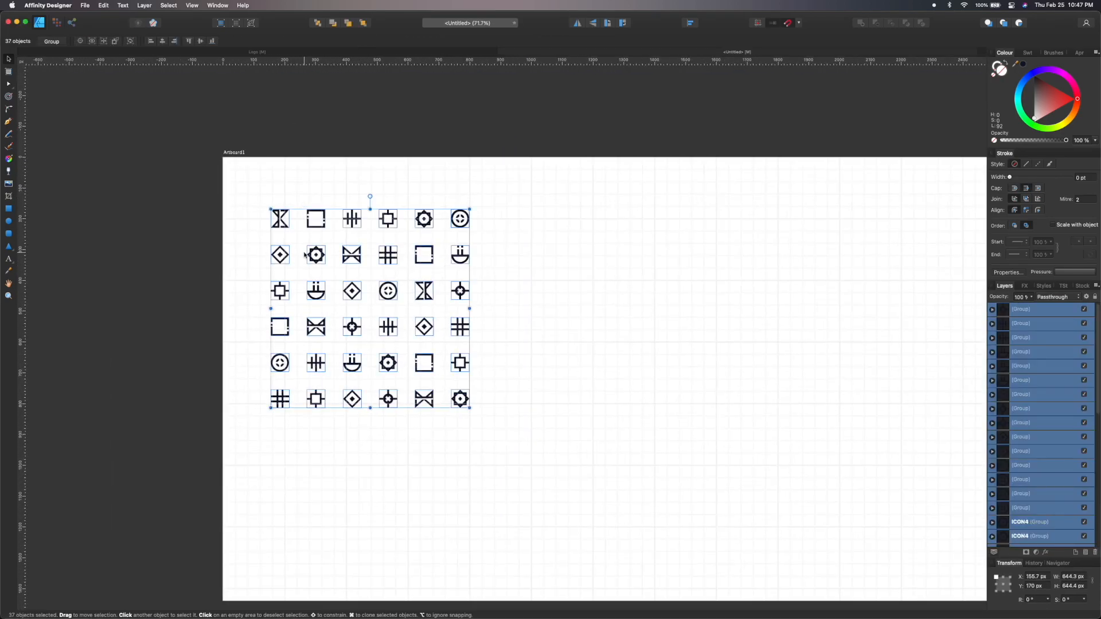
key(super+g)
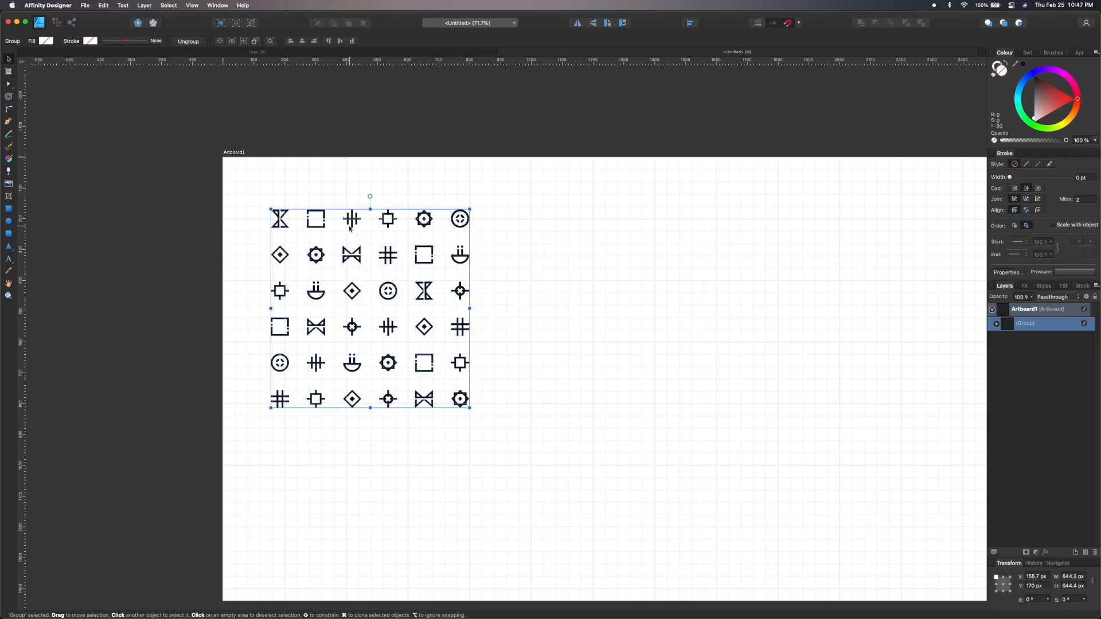
drag(397, 285, 372, 259)
drag(446, 380, 371, 304)
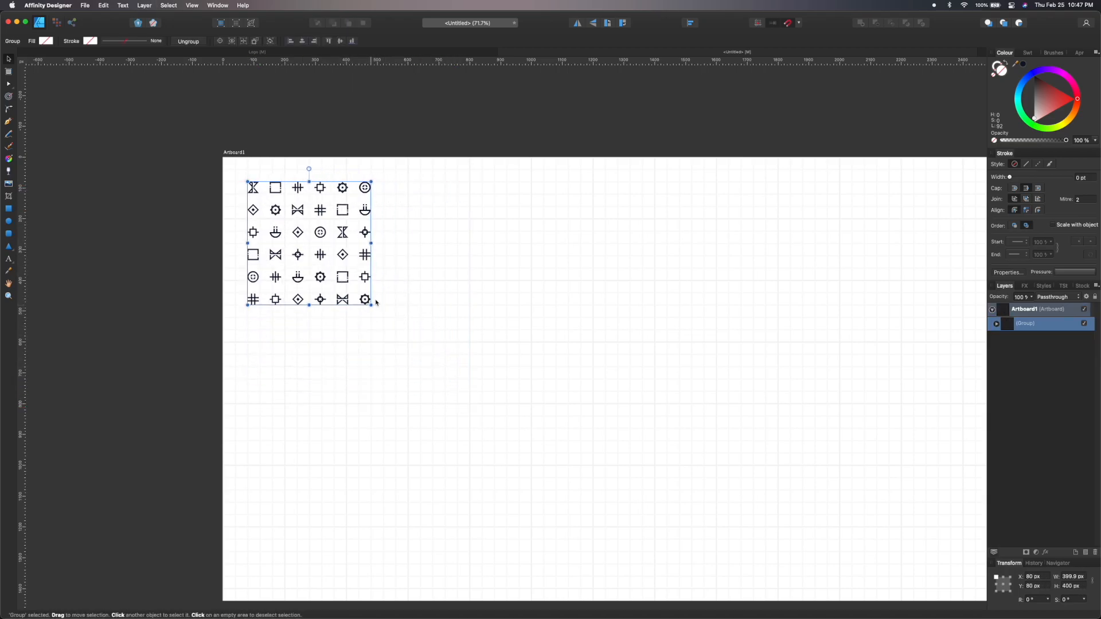
Duplicate the icon group sideways to build a horizontal row of repeated tiles.
scroll(387, 269, down, 3)
drag(373, 263, 452, 263)
scroll(453, 265, up, 5)
scroll(455, 266, left, 3)
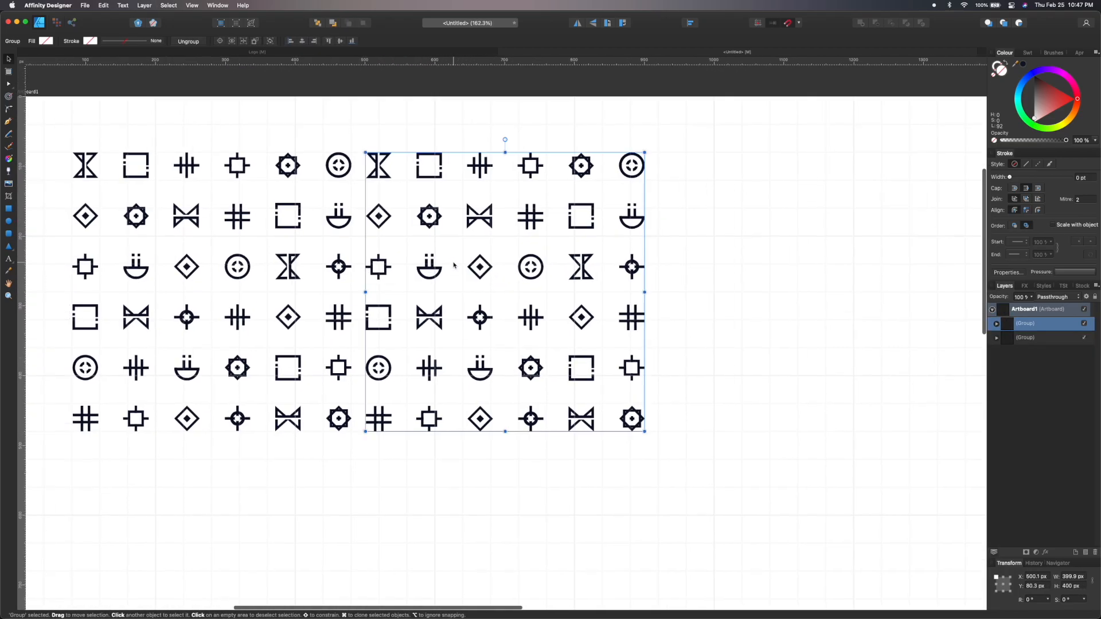
drag(385, 221, 400, 219)
scroll(400, 218, down, 2)
drag(132, 157, 667, 428)
mouse_move(393, 251)
mouse_down()
mouse_move(873, 261)
mouse_move(857, 252)
mouse_up()
click(726, 403)
Paste and duplicate the tile rows downward to extend the pattern.
scroll(725, 403, down, 5)
scroll(711, 367, up, 4)
scroll(696, 329, right, 4)
key(super+v)
drag(116, 347, 909, 341)
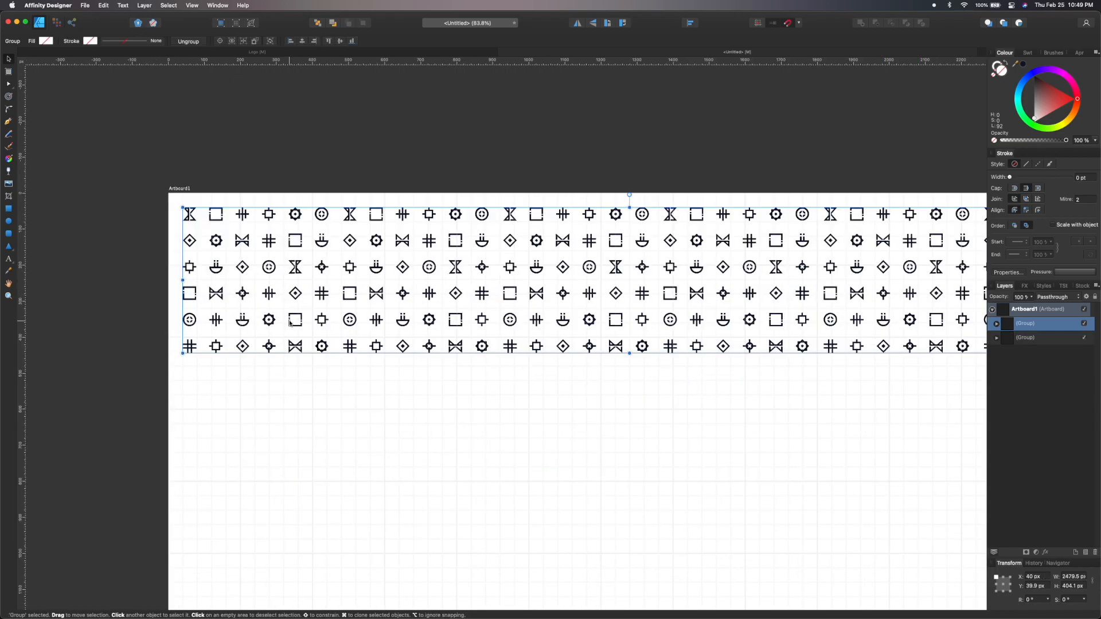
mouse_move(289, 323)
mouse_down()
mouse_move(281, 454)
mouse_move(289, 482)
mouse_up()
scroll(250, 406, up, 2)
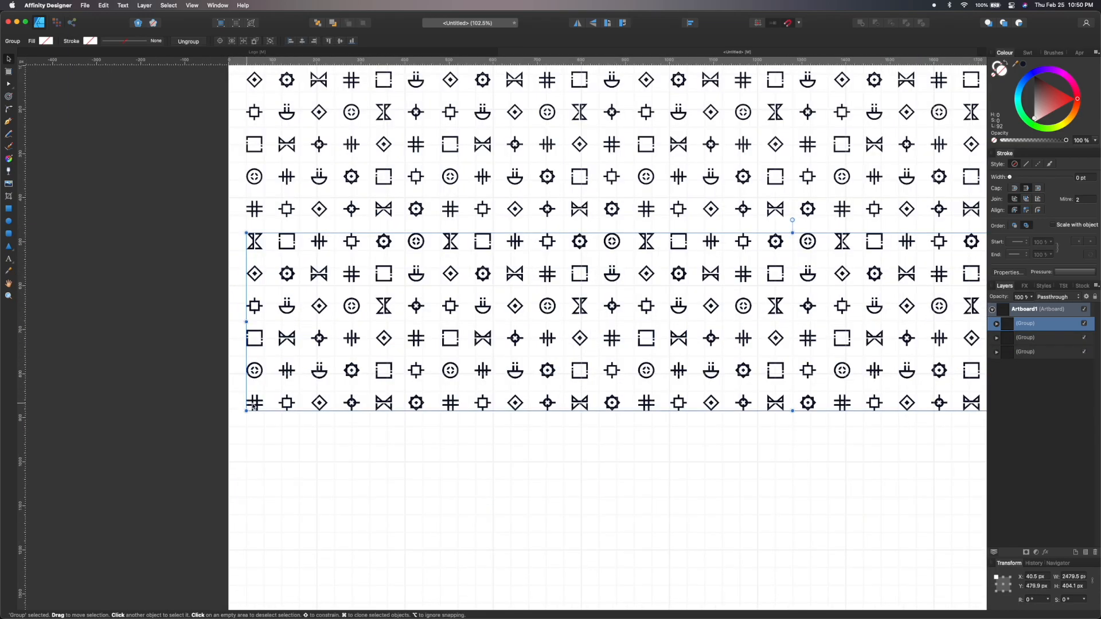
mouse_move(260, 407)
super+mouse_down()
mouse_move(272, 538)
mouse_move(260, 601)
super+mouse_up()
scroll(316, 312, down, 1)
mouse_move(261, 535)
mouse_down()
mouse_move(316, 312)
mouse_move(314, 492)
mouse_up()
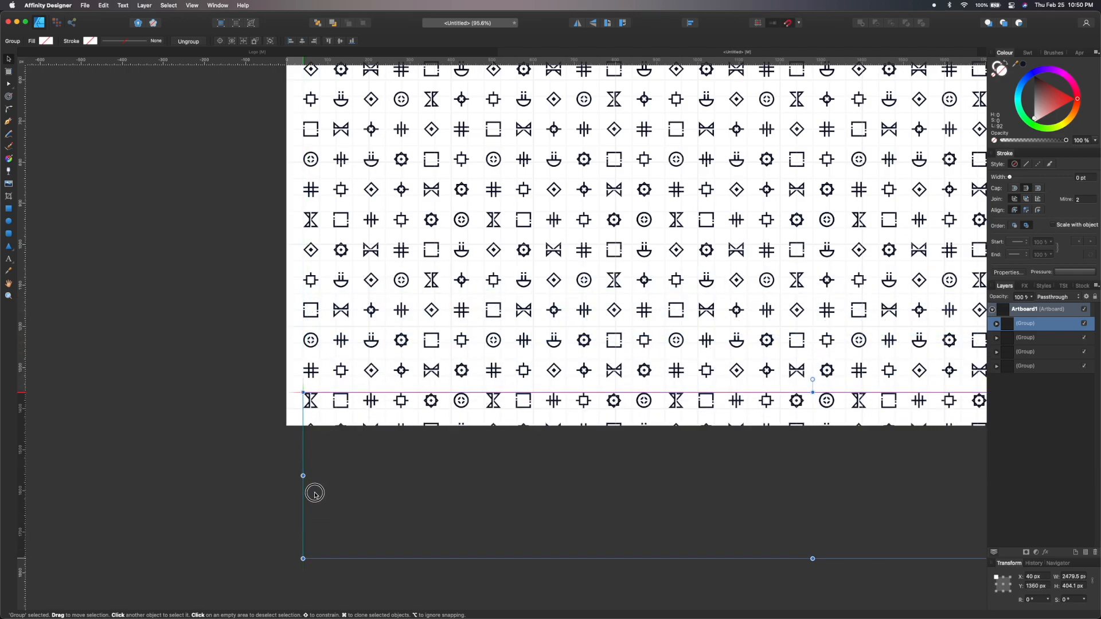
Select the whole pattern and place it onto the badge design's background artboard.
scroll(281, 485, down, 3)
drag(279, 434, 917, 539)
scroll(923, 484, up, 2)
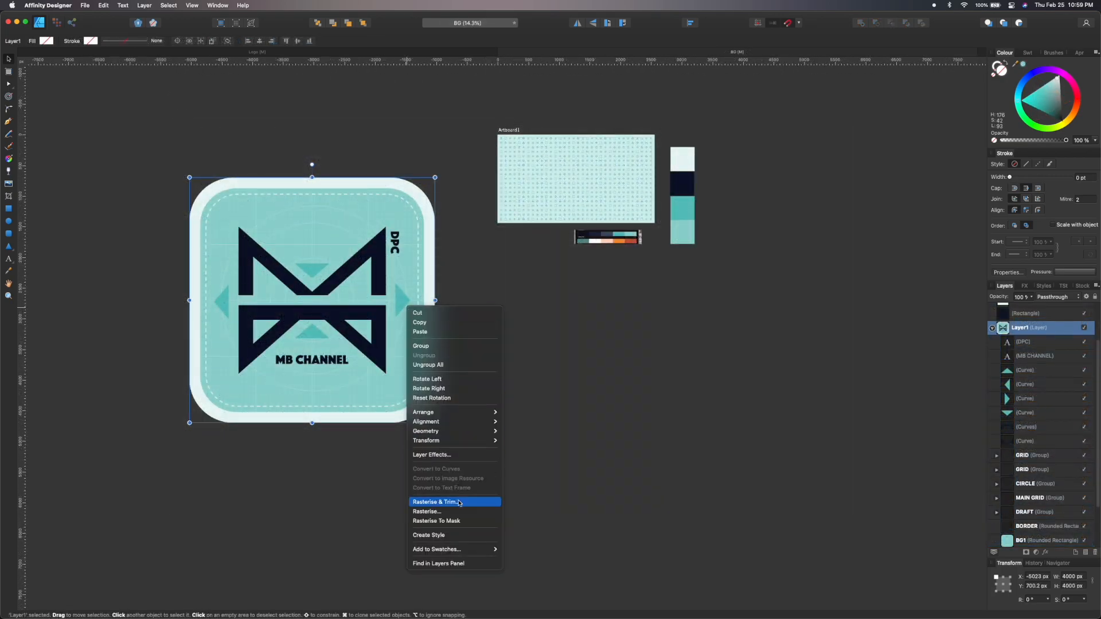
click(459, 503)
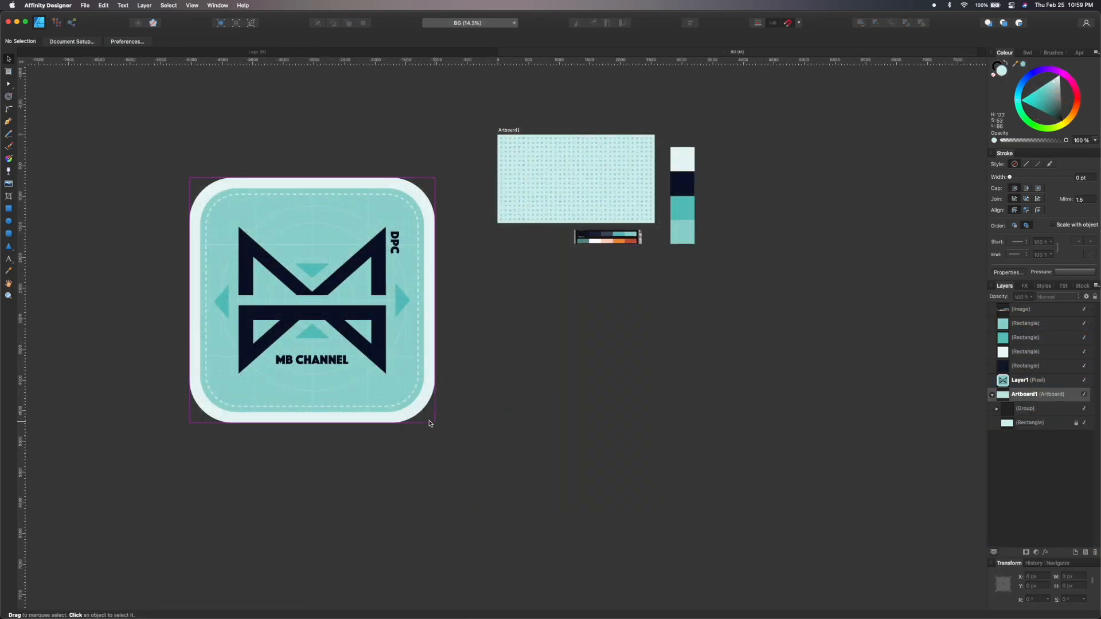
Resize the badge and move it to the right side of the patterned artboard.
drag(435, 422, 267, 239)
drag(224, 208, 611, 174)
scroll(612, 174, up, 5)
scroll(611, 172, up, 5)
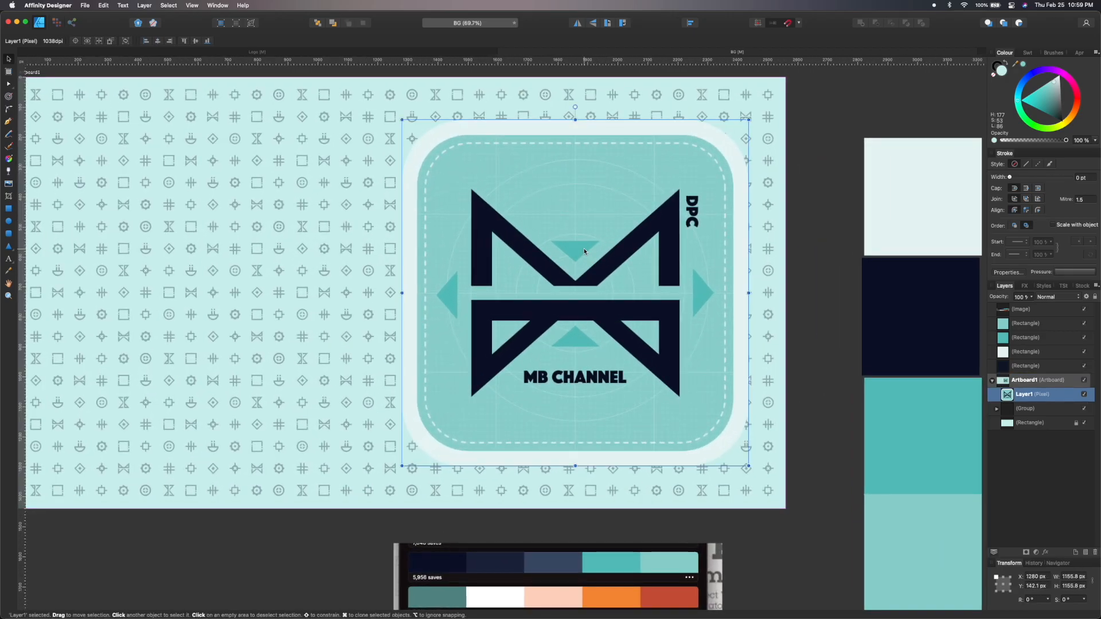
Delete the colour palette image beside the artboard.
scroll(808, 253, down, 3)
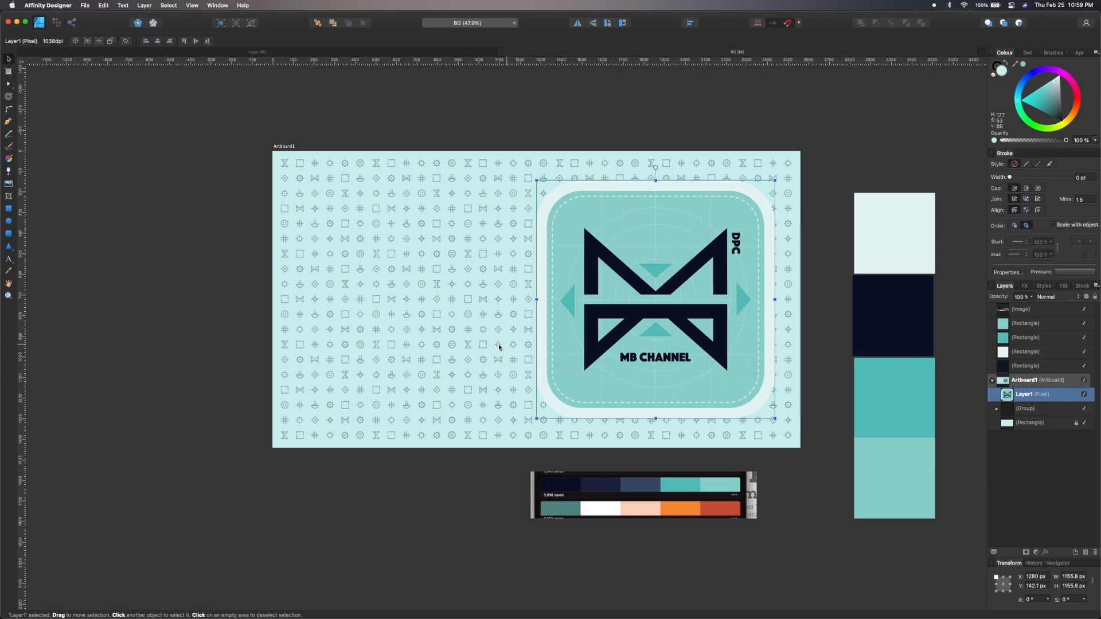
click(161, 362)
scroll(605, 495, up, 2)
click(605, 495)
key(Delete)
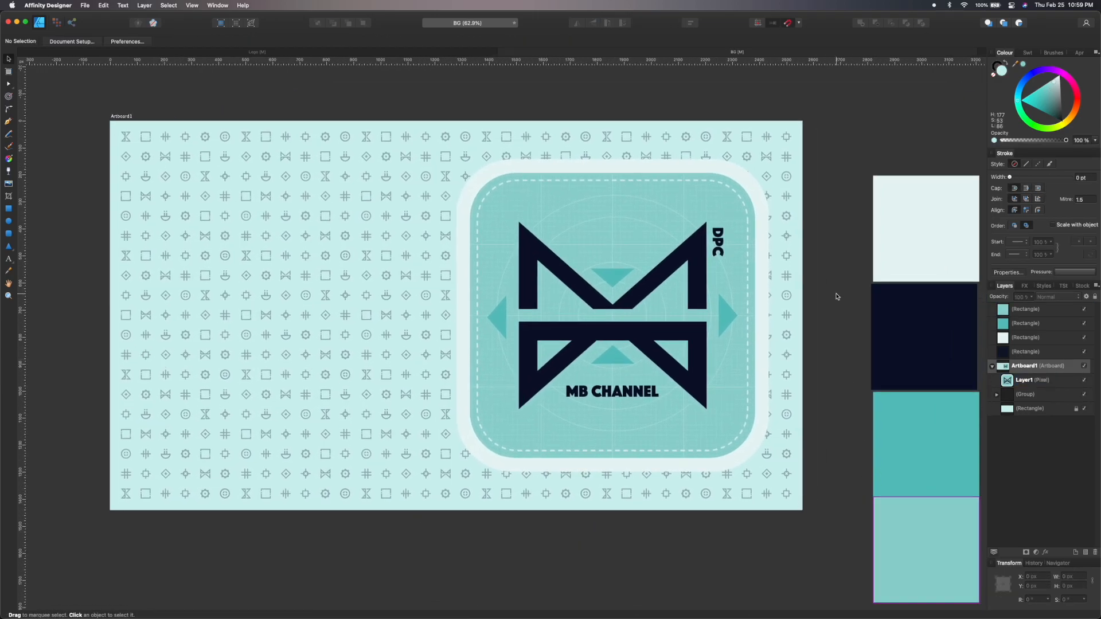
Group the four colour swatches and hide the group.
scroll(835, 294, down, 3)
drag(852, 209, 944, 539)
key(super+g)
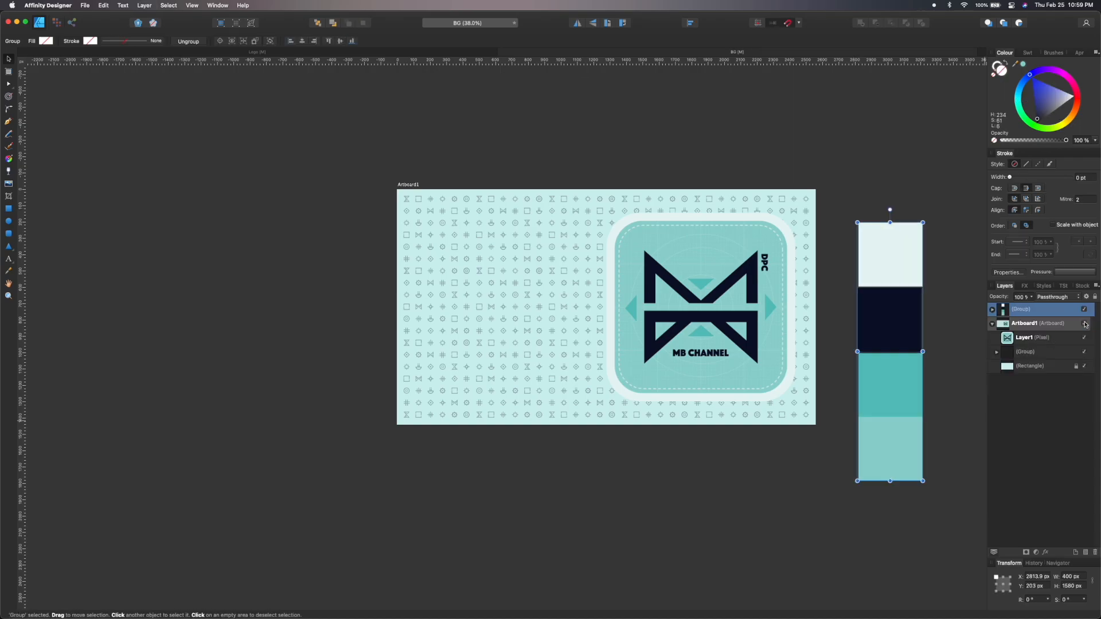
click(1084, 309)
drag(882, 255, 878, 238)
click(836, 254)
Hide the interface and view the finished patterned background with the badge.
scroll(836, 254, up, 1)
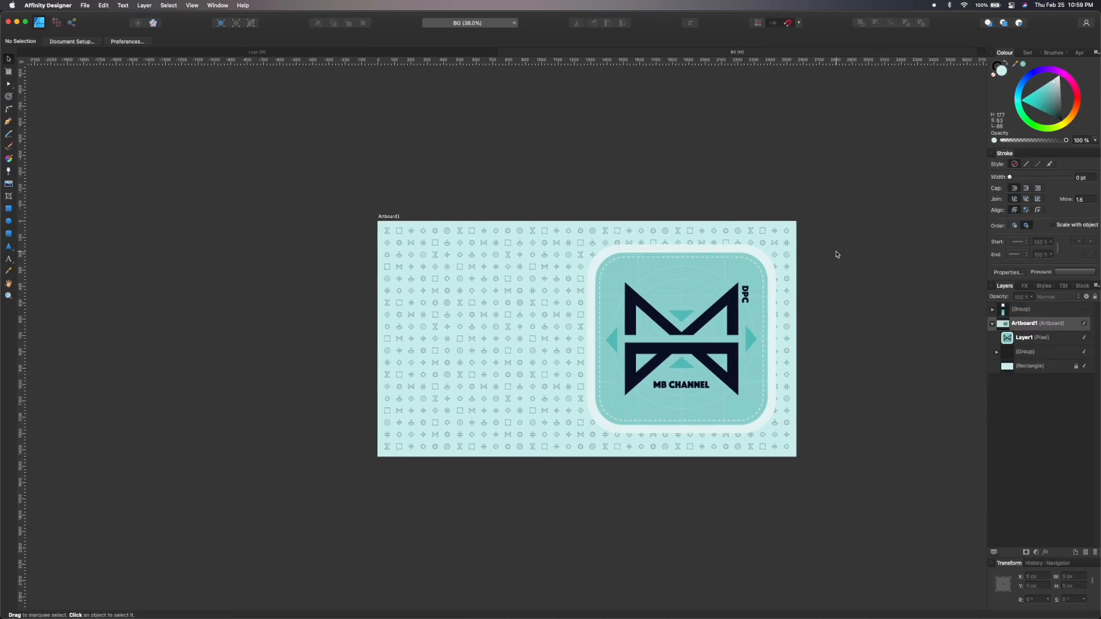
scroll(836, 254, up, 3)
key(Tab)
scroll(836, 254, up, 5)
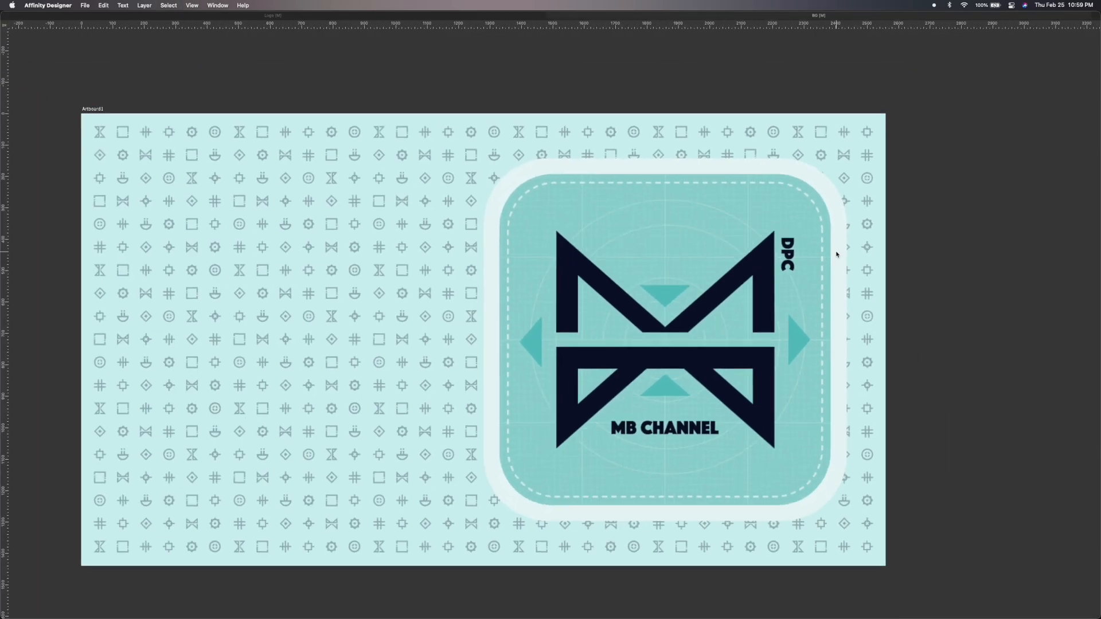
scroll(836, 254, left, 2)
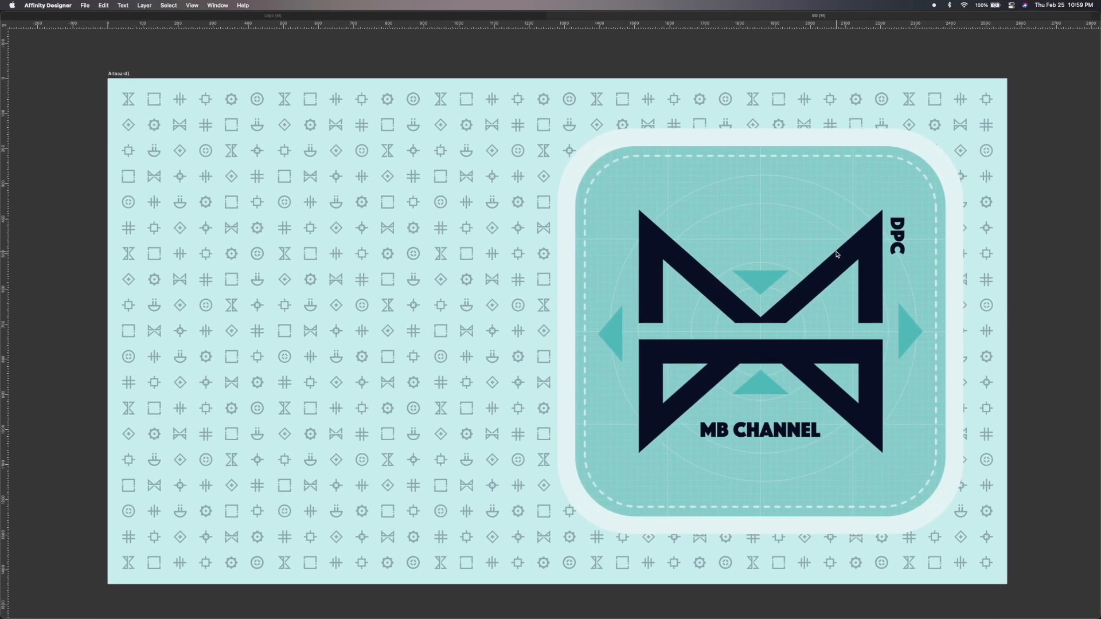